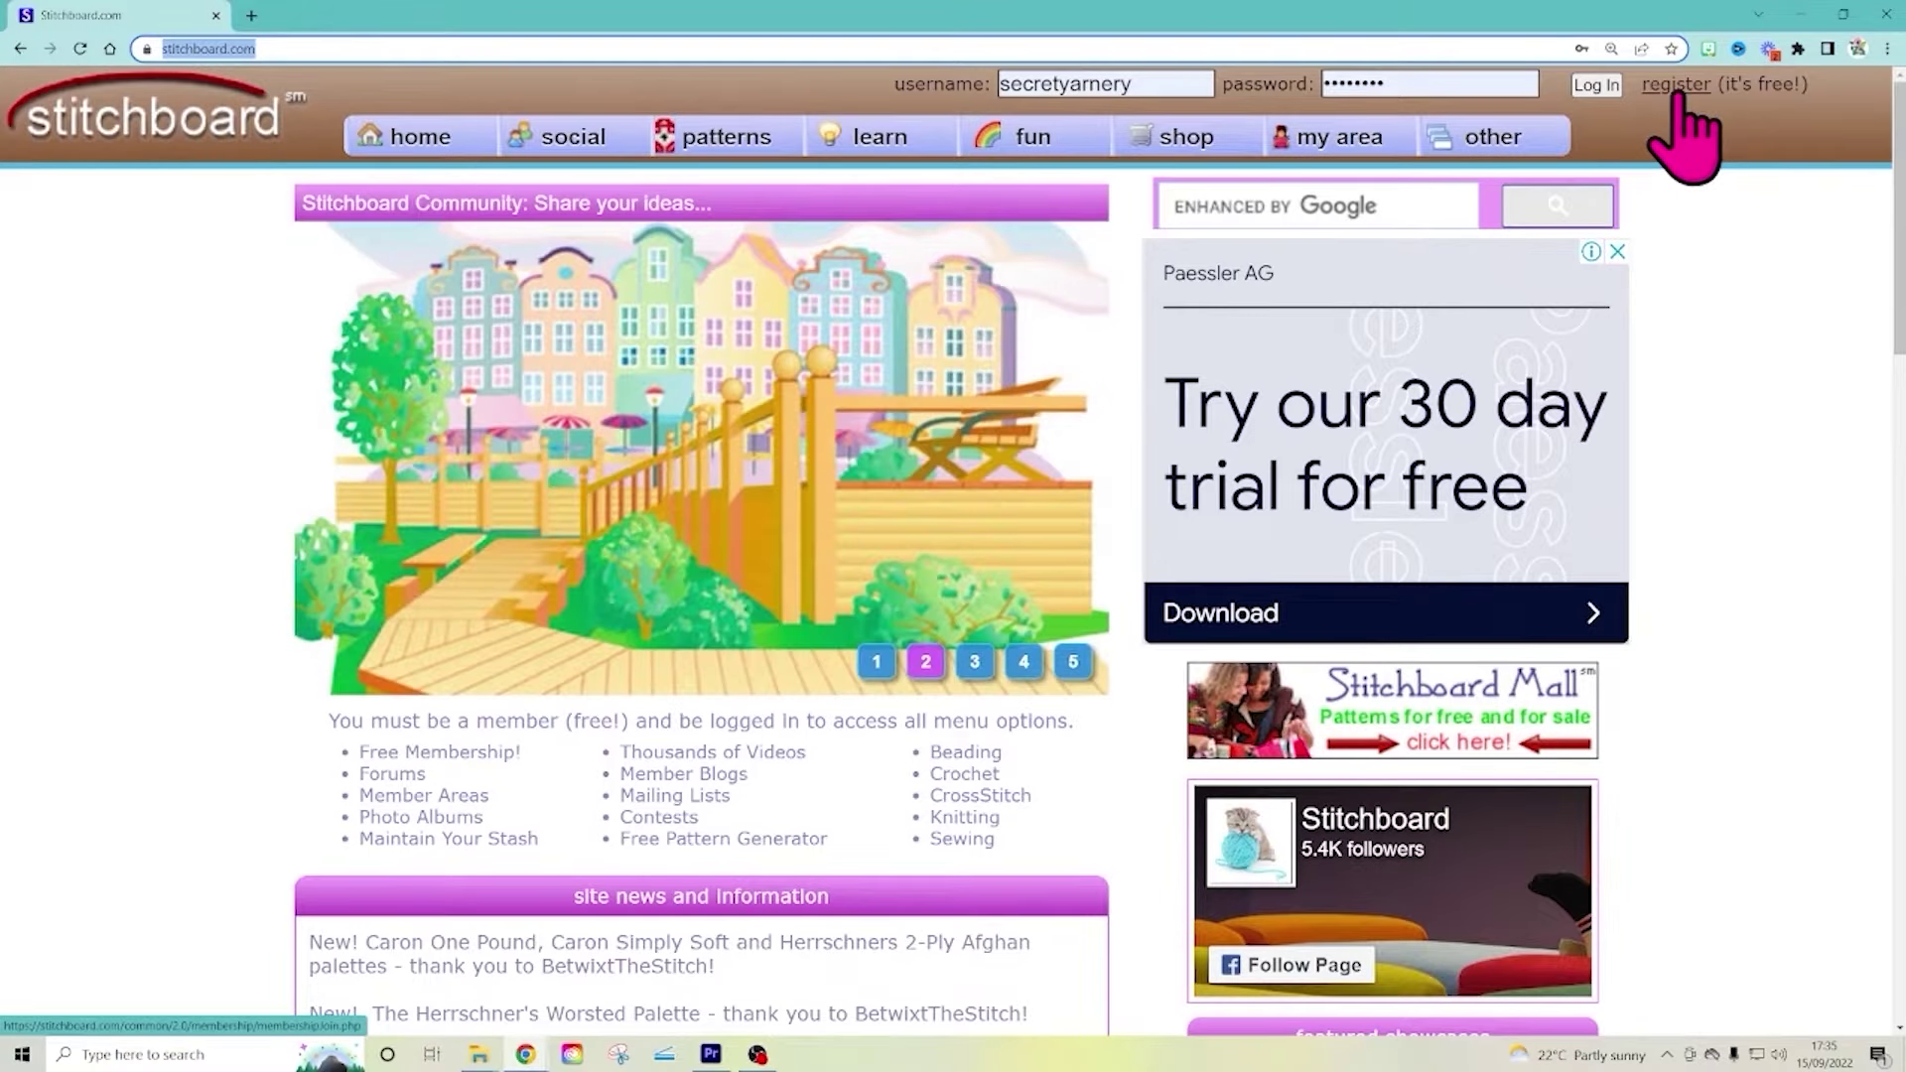
Log in to the Stitchboard member account and go to the pattern creation wizard
{"action": "left_click", "coordinate": [1597, 84]}
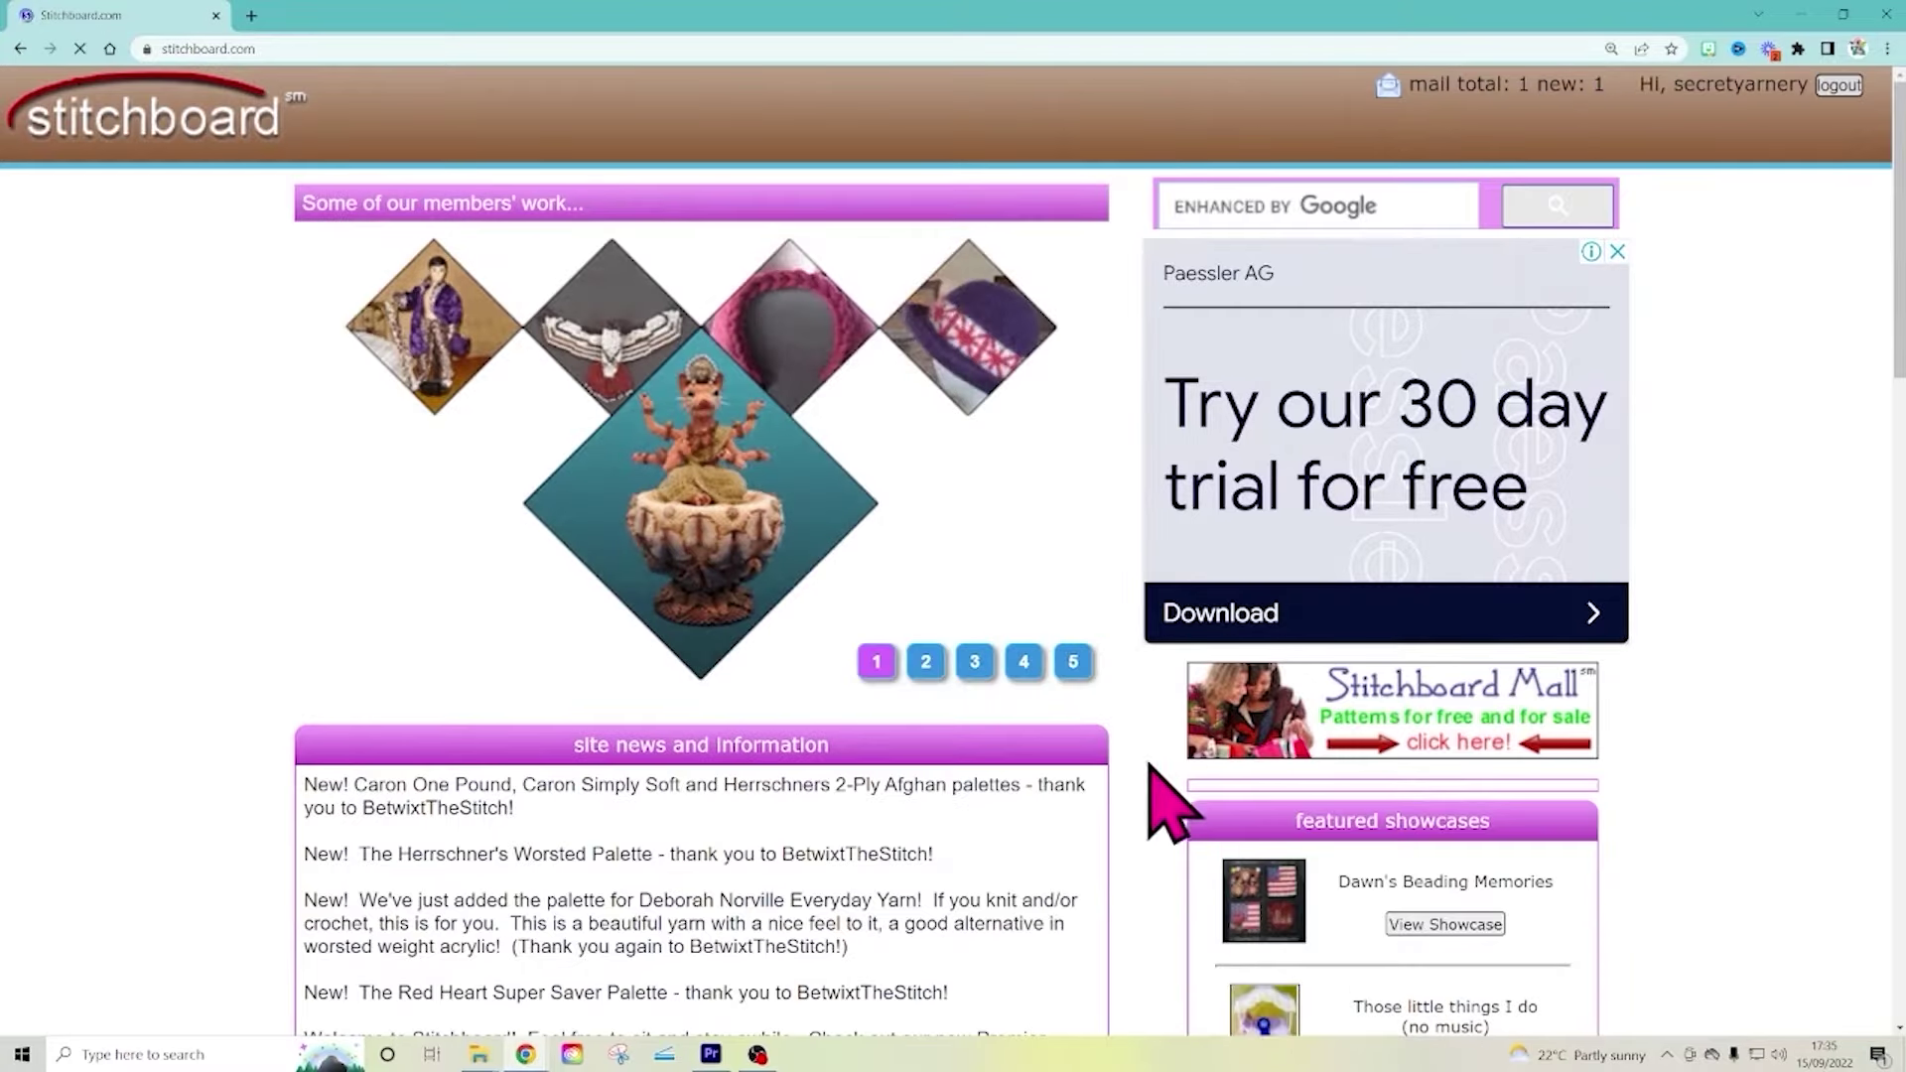
{"action": "scroll", "coordinate": [1164, 807], "scroll_direction": "down", "scroll_amount": 1}
{"action": "scroll", "coordinate": [1162, 816], "scroll_direction": "down", "scroll_amount": 3}
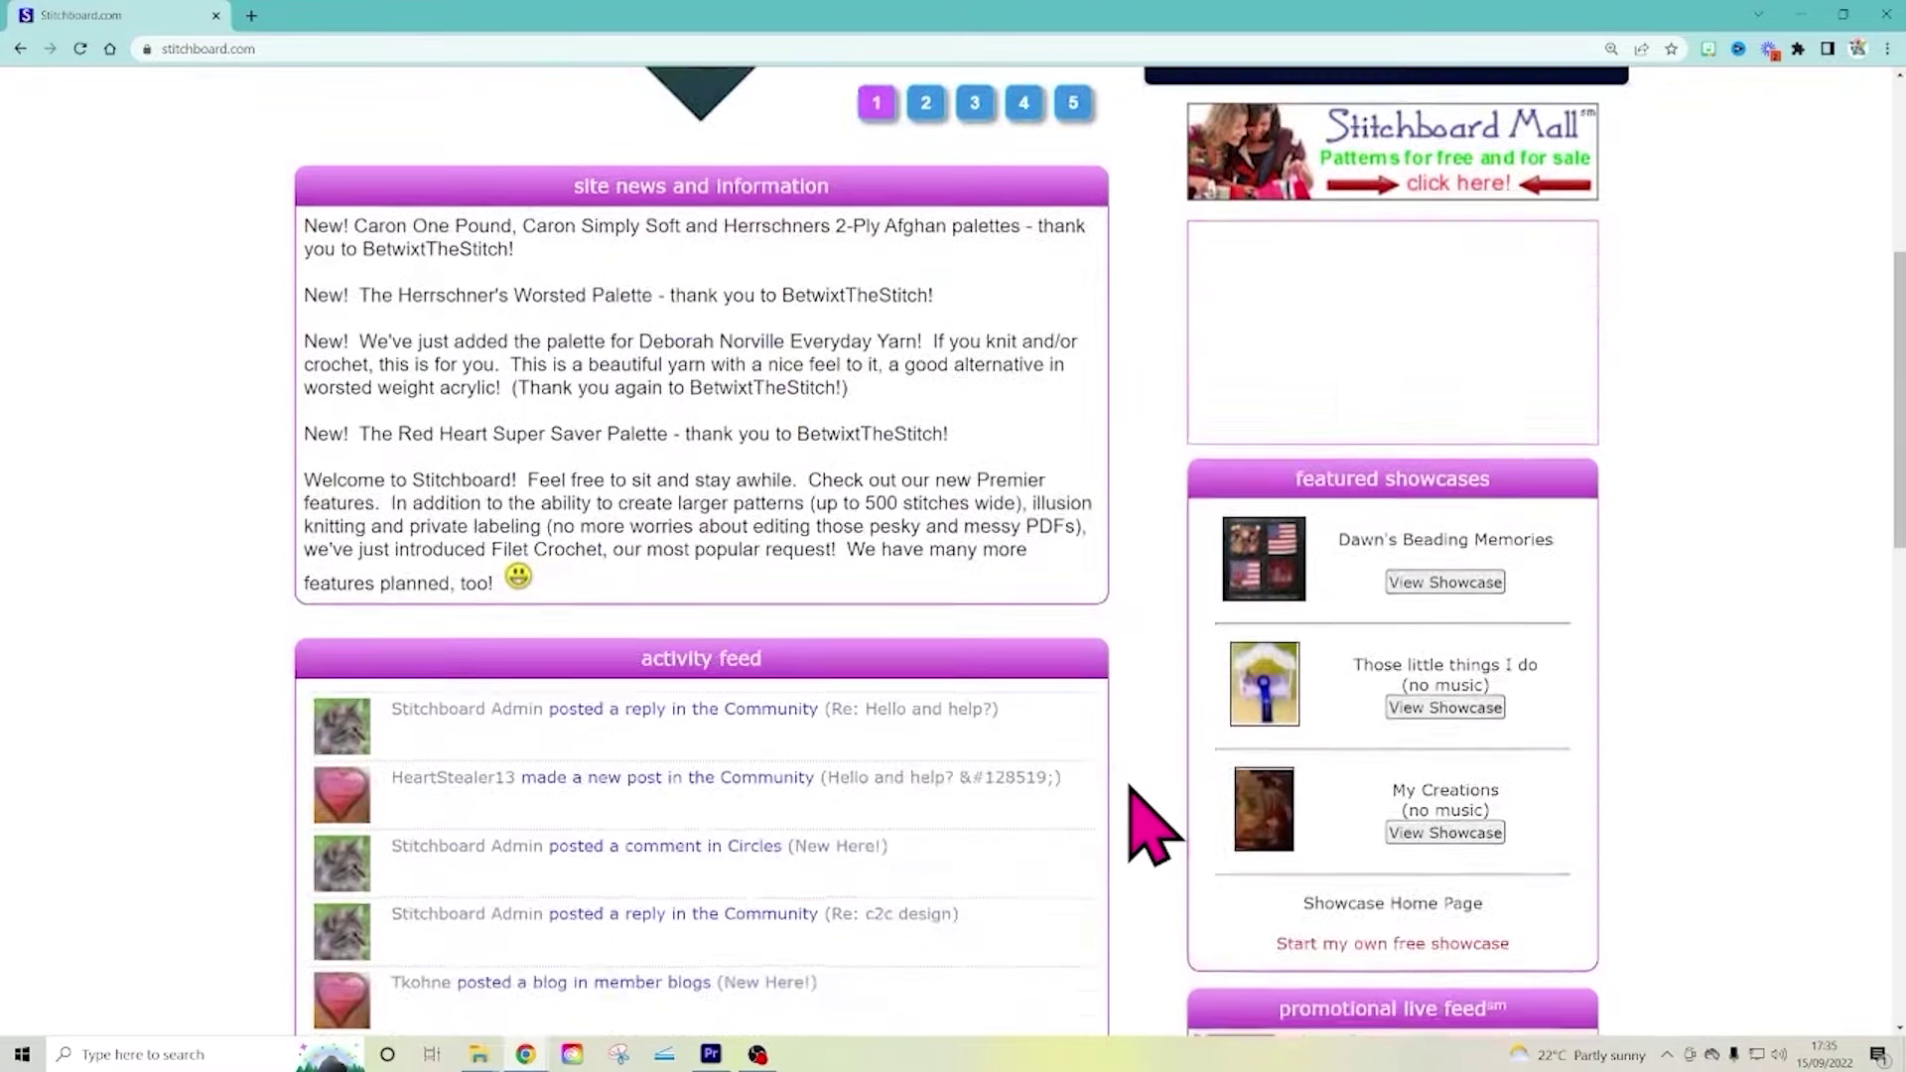
{"action": "scroll", "coordinate": [1154, 824], "scroll_direction": "up", "scroll_amount": 4}
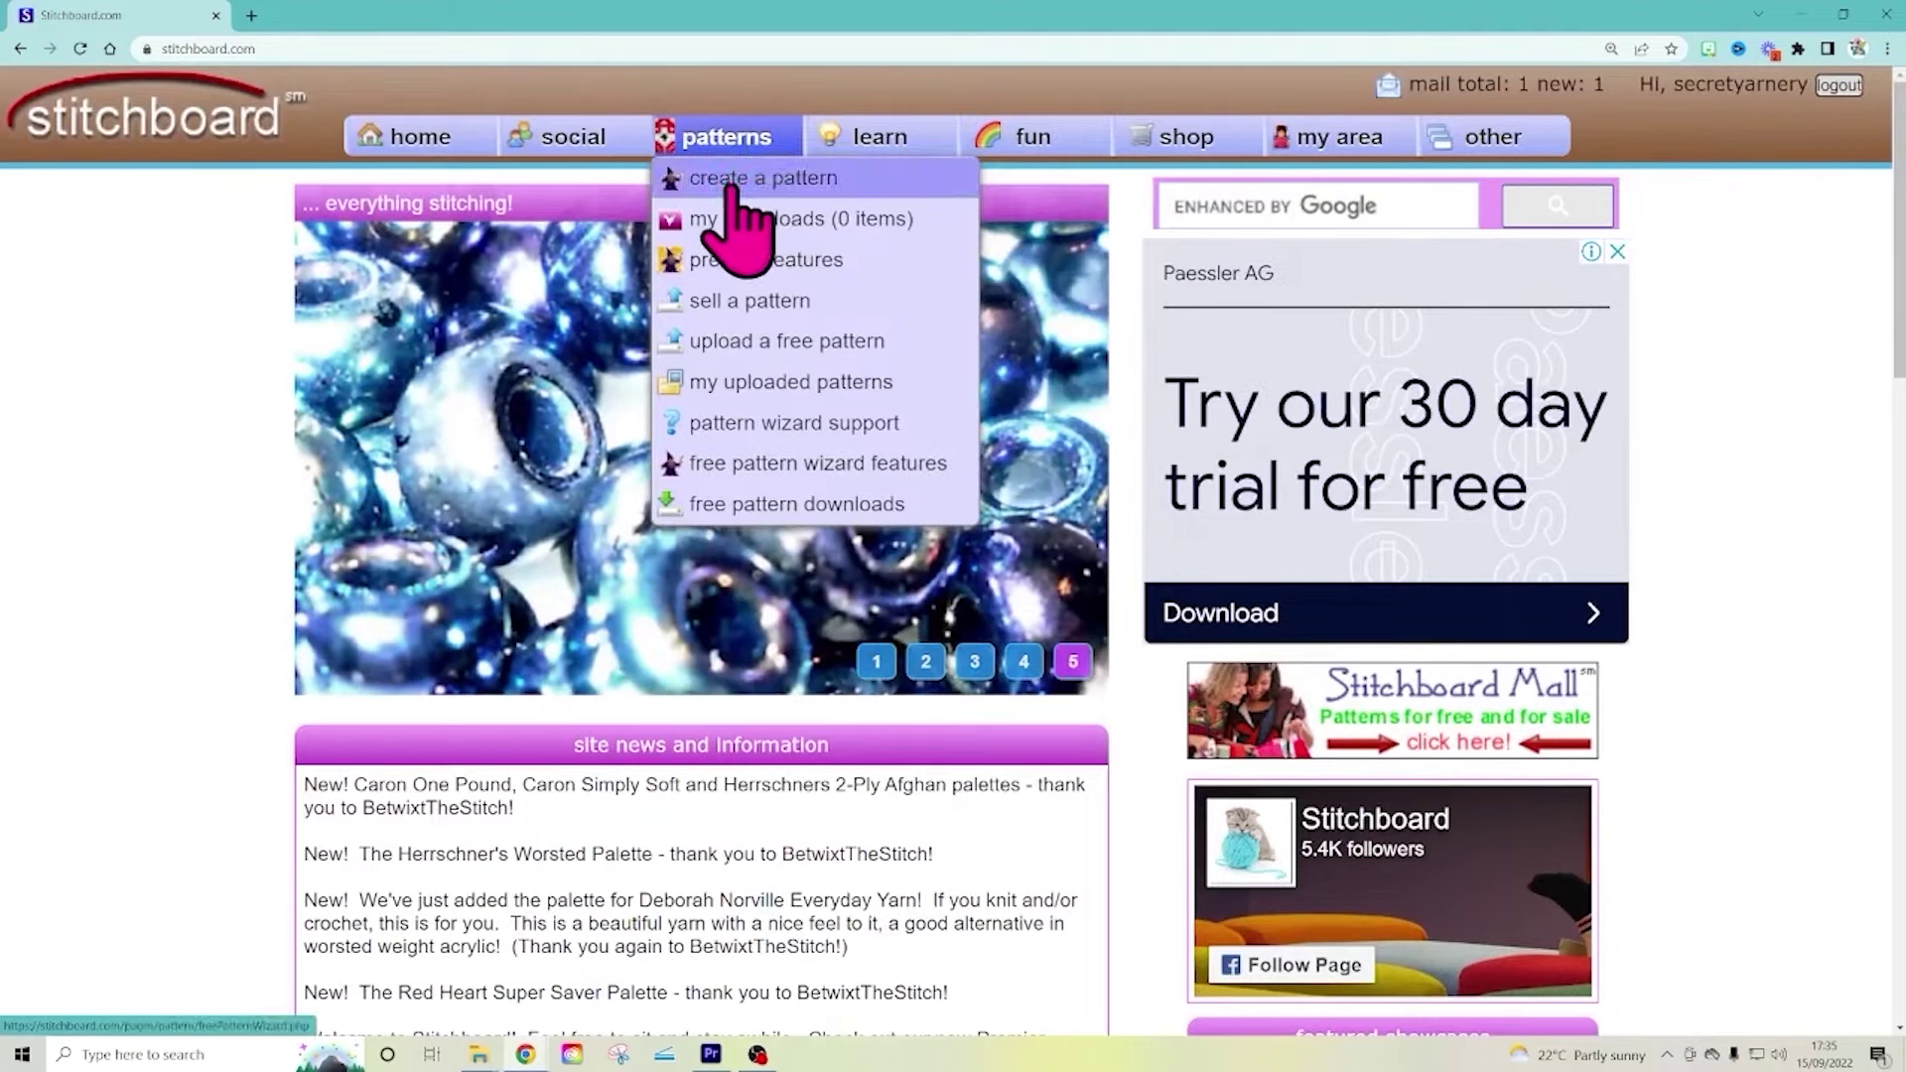
{"action": "left_click", "coordinate": [736, 188]}
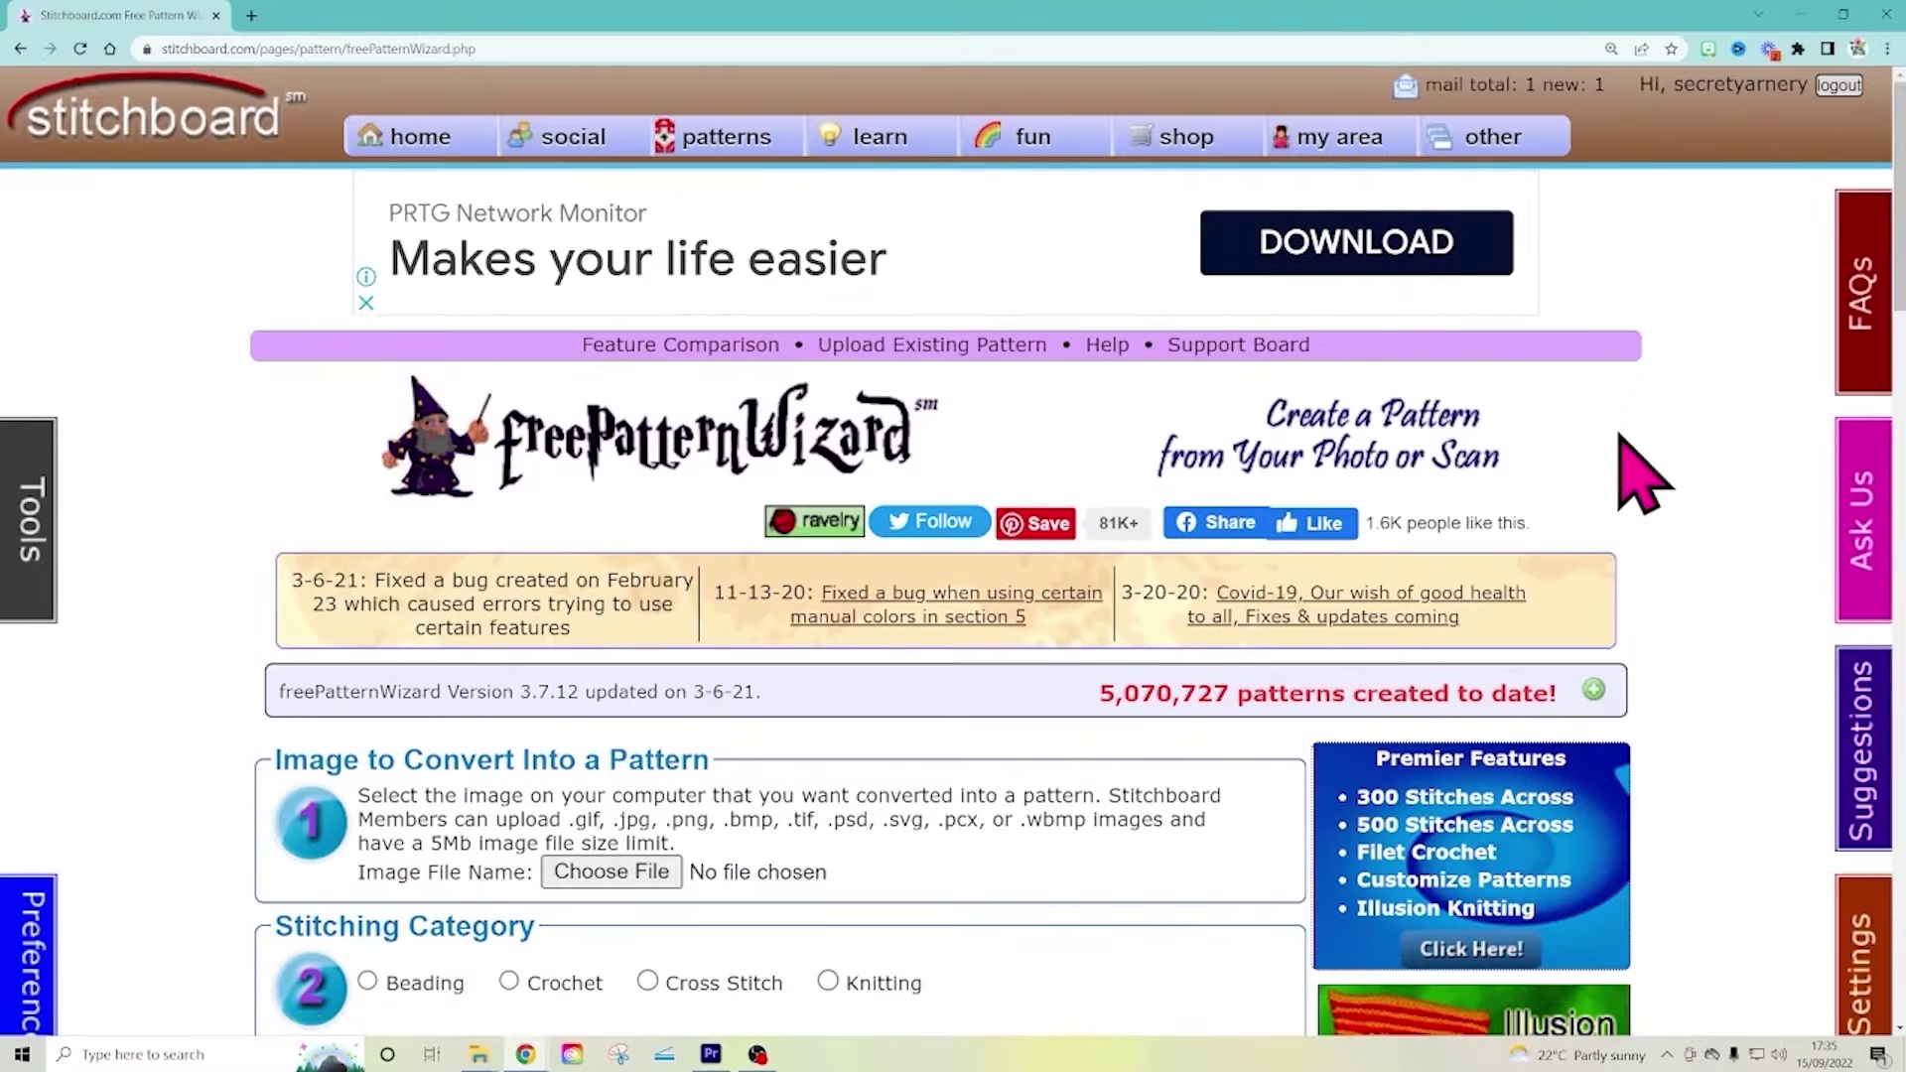
{"action": "scroll", "coordinate": [1639, 477], "scroll_direction": "down", "scroll_amount": 1}
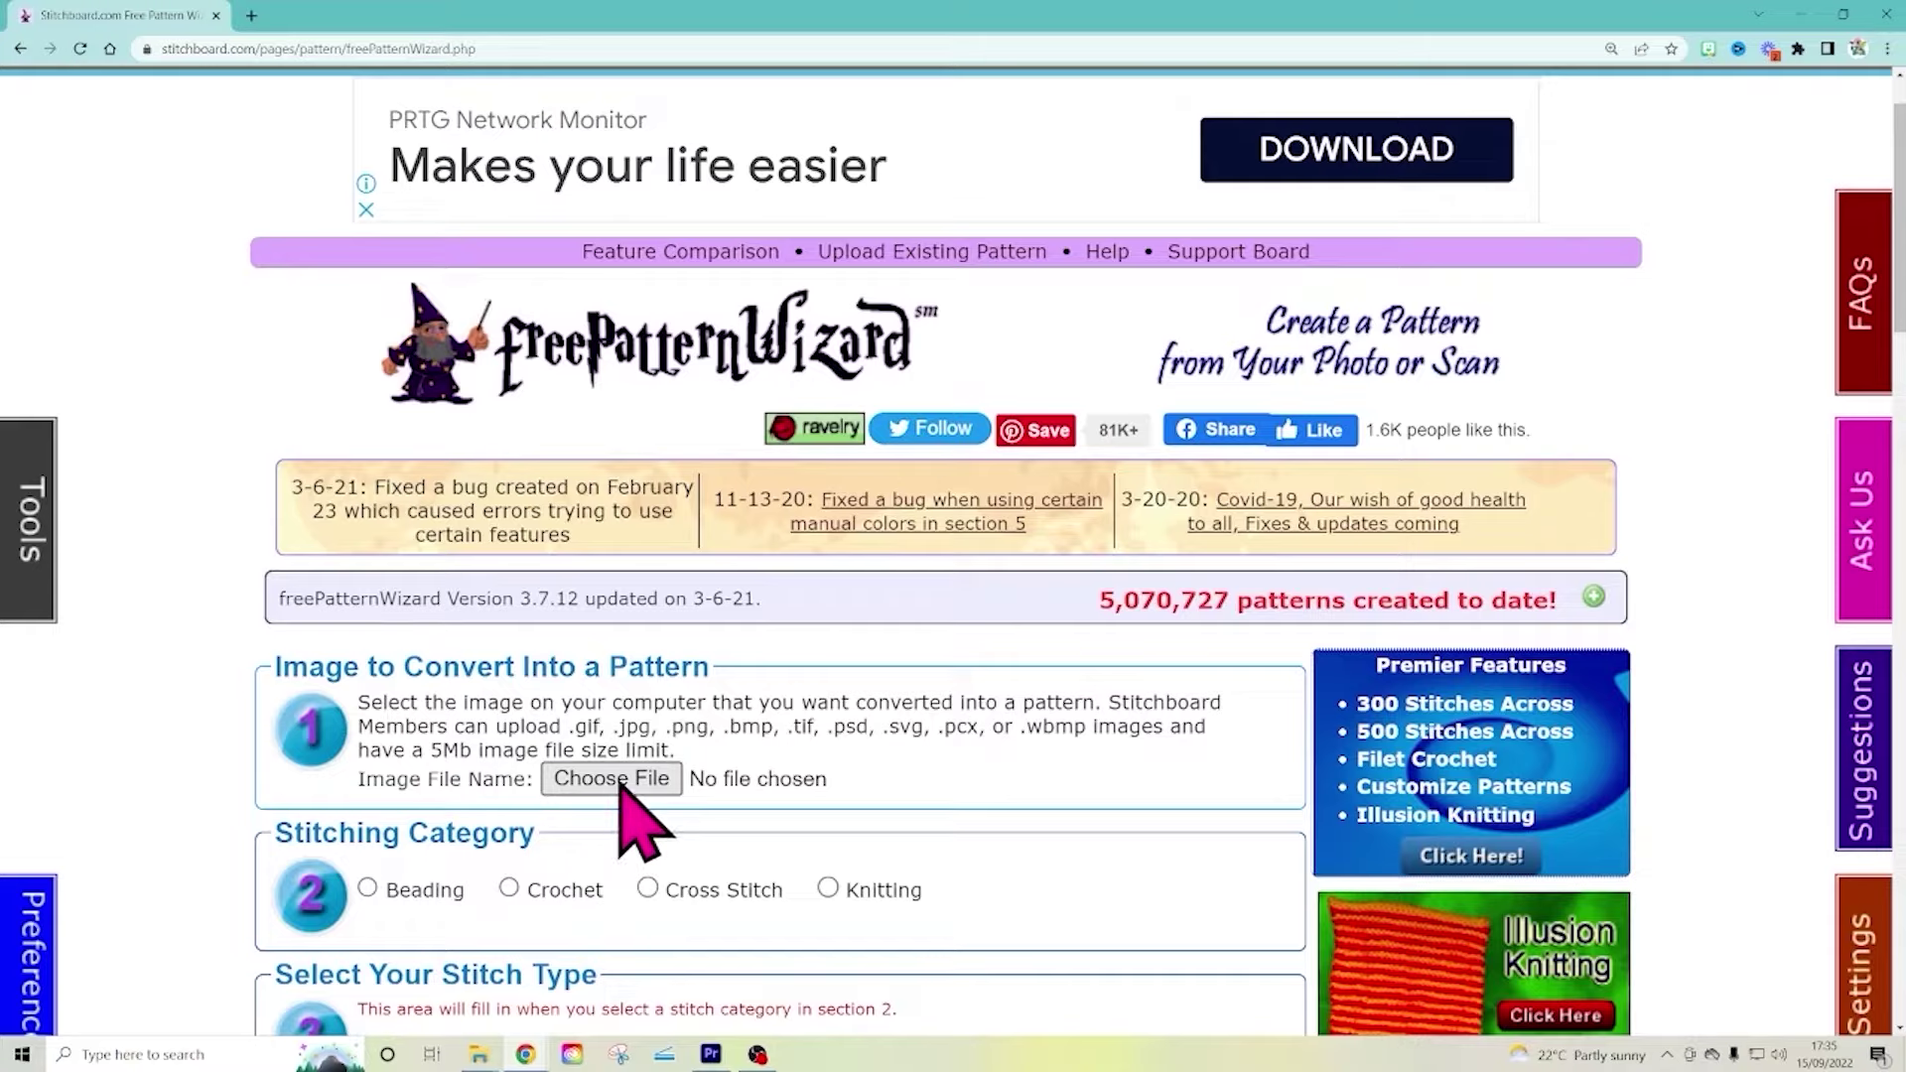
{"action": "scroll", "coordinate": [623, 786], "scroll_direction": "down", "scroll_amount": 1}
{"action": "scroll", "coordinate": [623, 785], "scroll_direction": "down", "scroll_amount": 1}
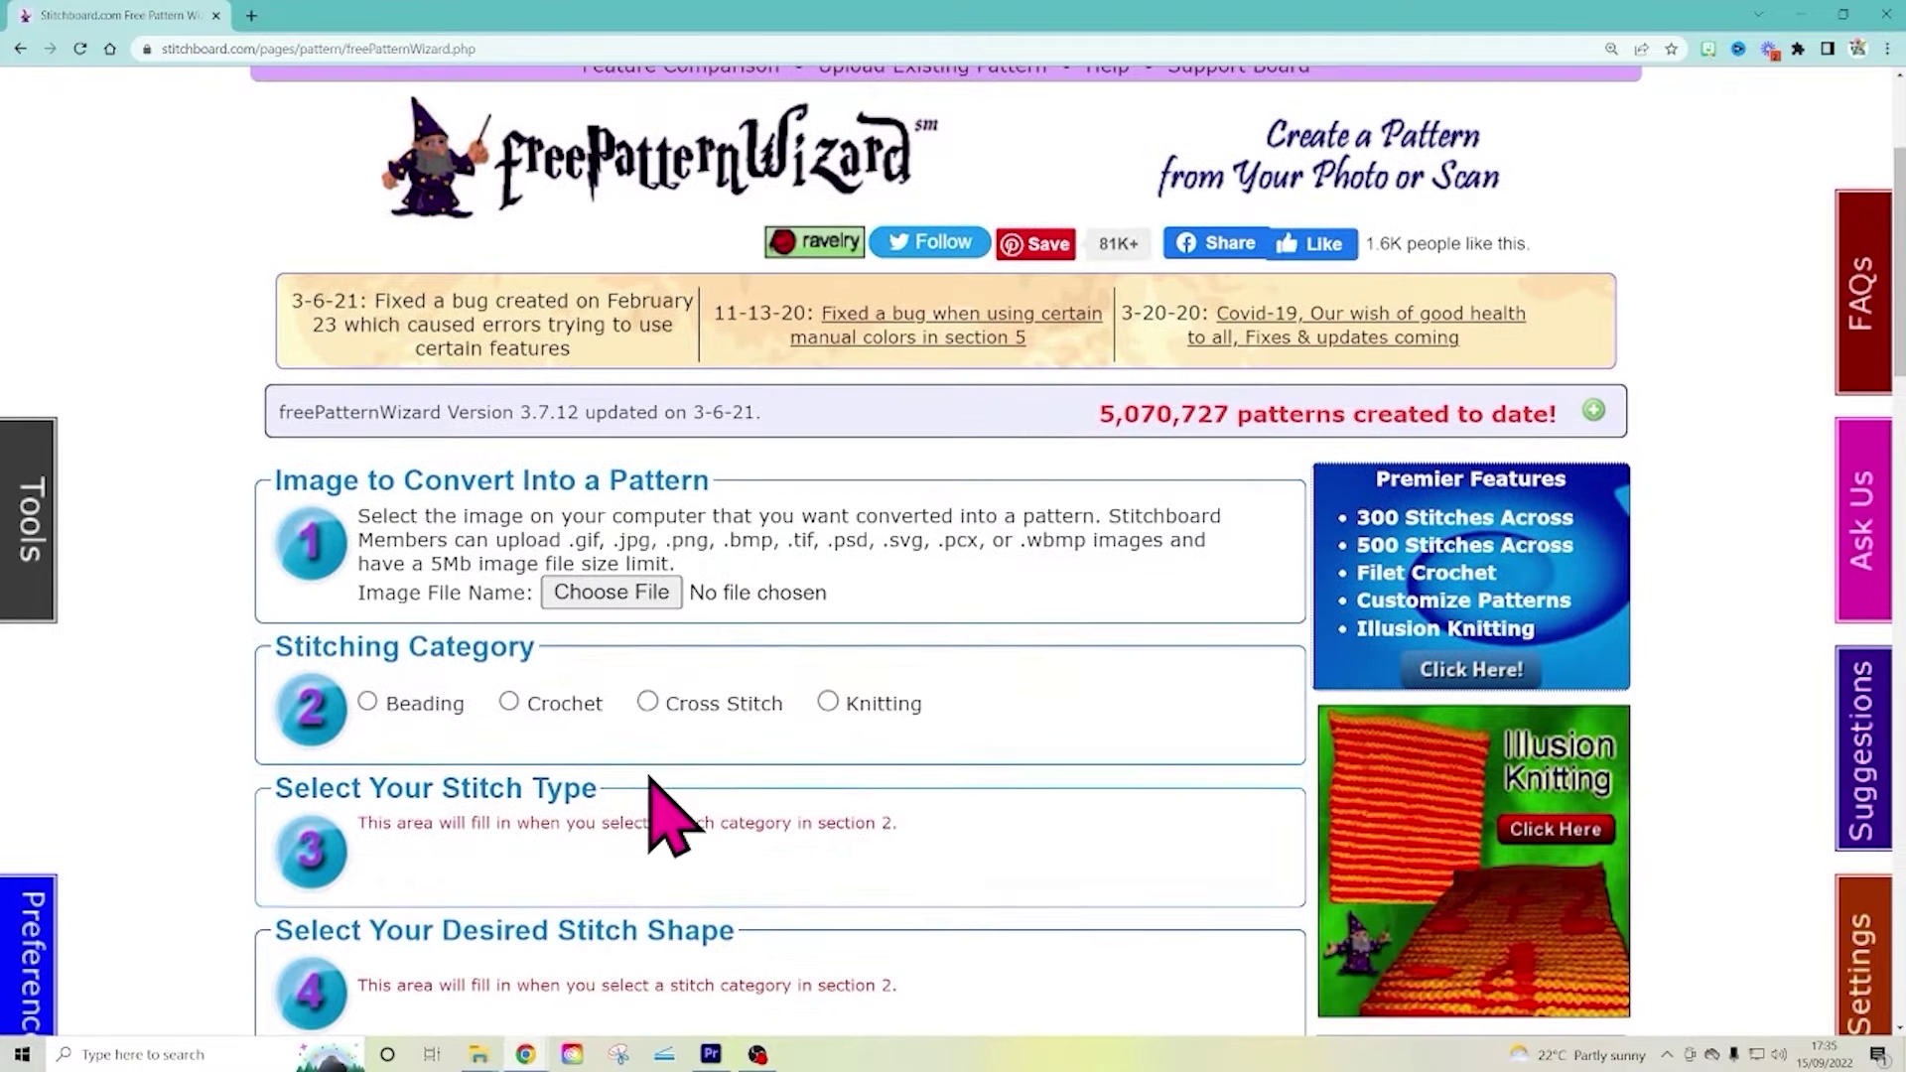
Load the Family PNG image and choose Crochet as the stitching category
{"action": "left_click", "coordinate": [622, 596]}
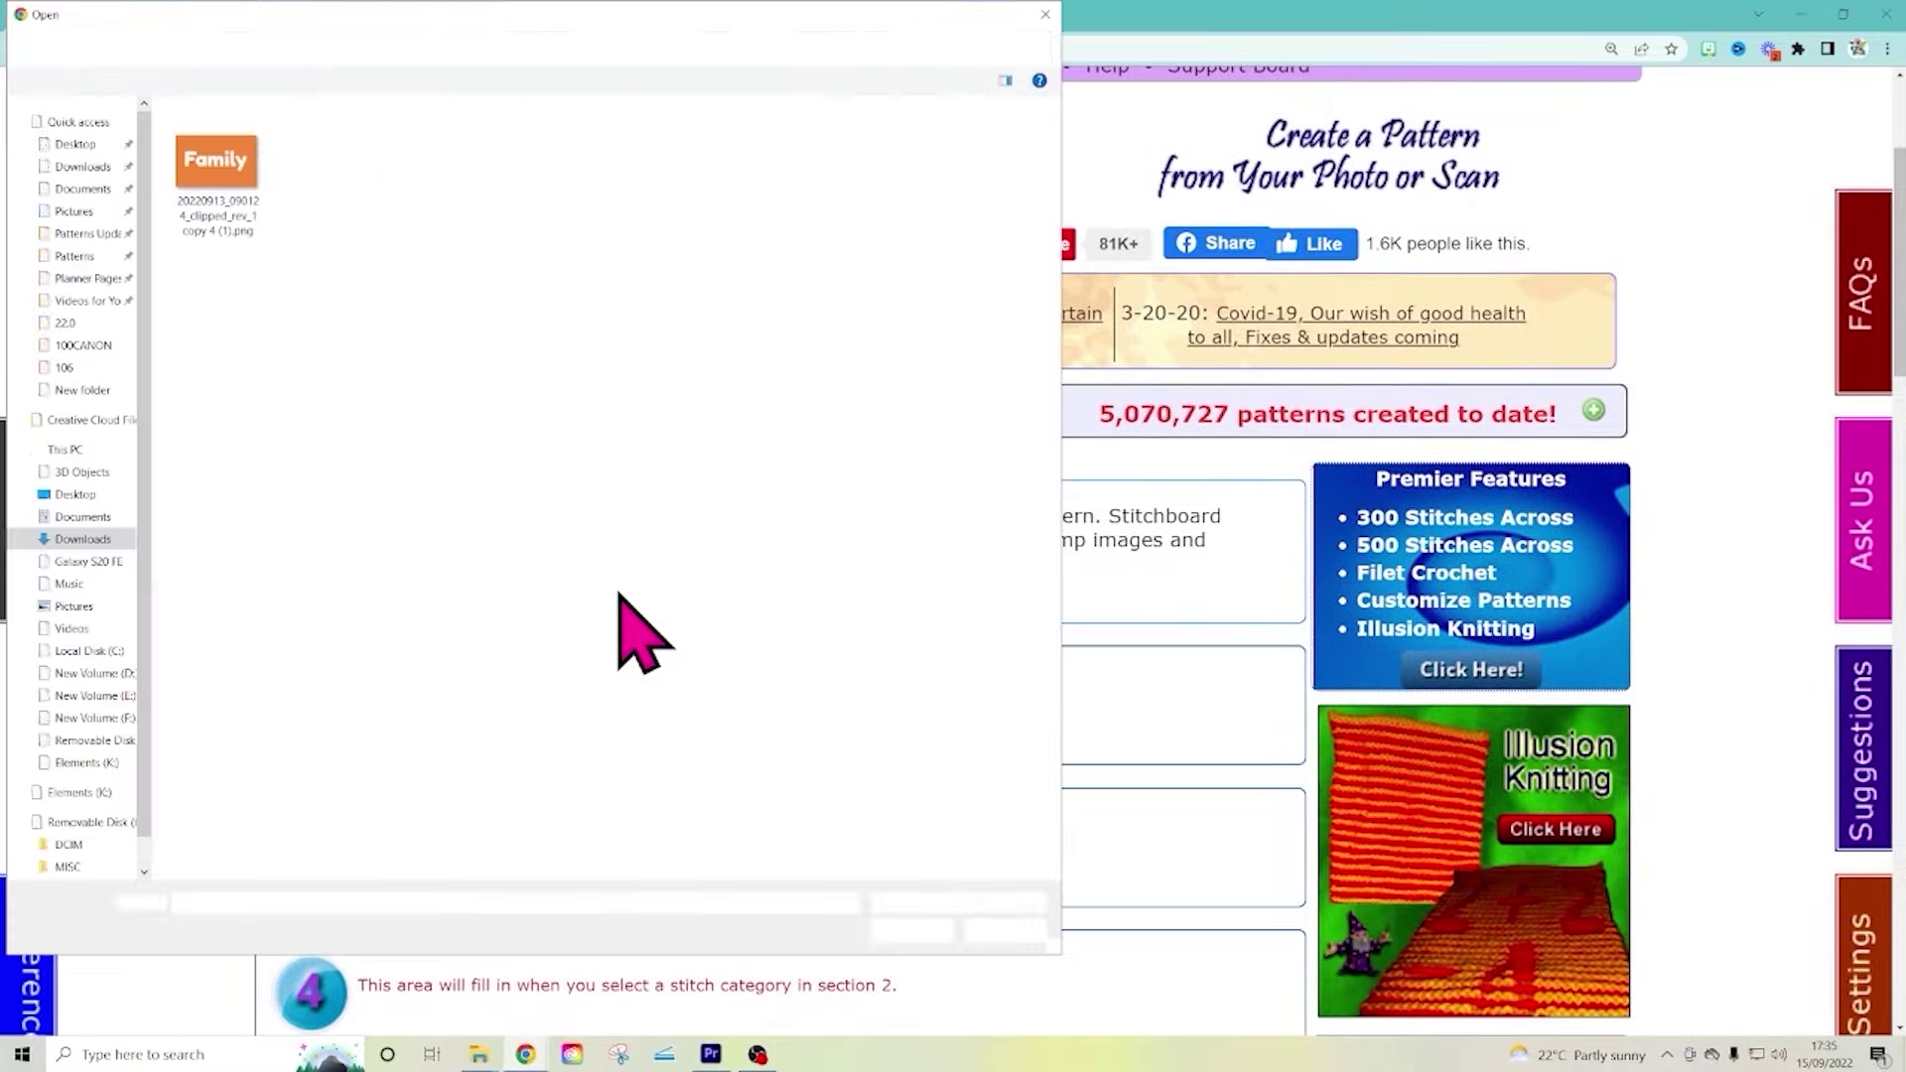
{"action": "left_click", "coordinate": [227, 167]}
{"action": "left_click", "coordinate": [912, 931]}
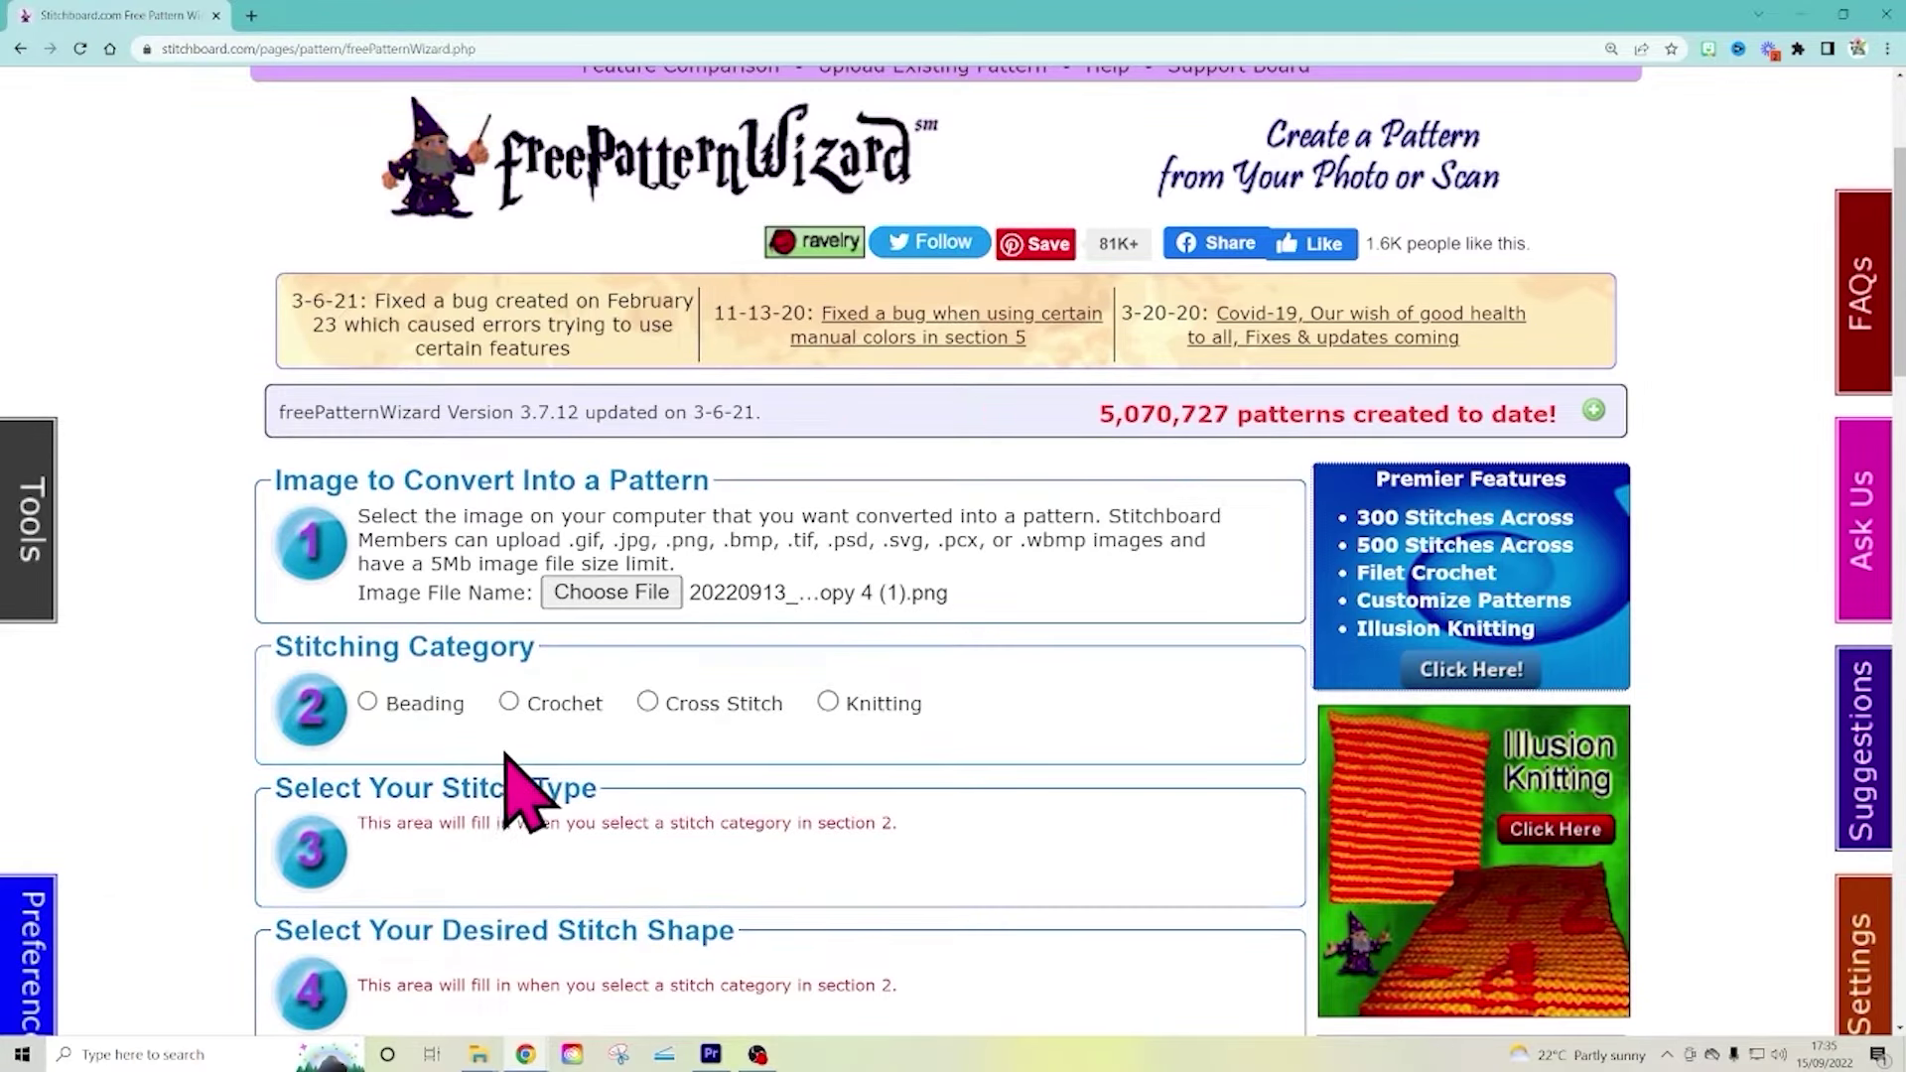
{"action": "left_click", "coordinate": [509, 702]}
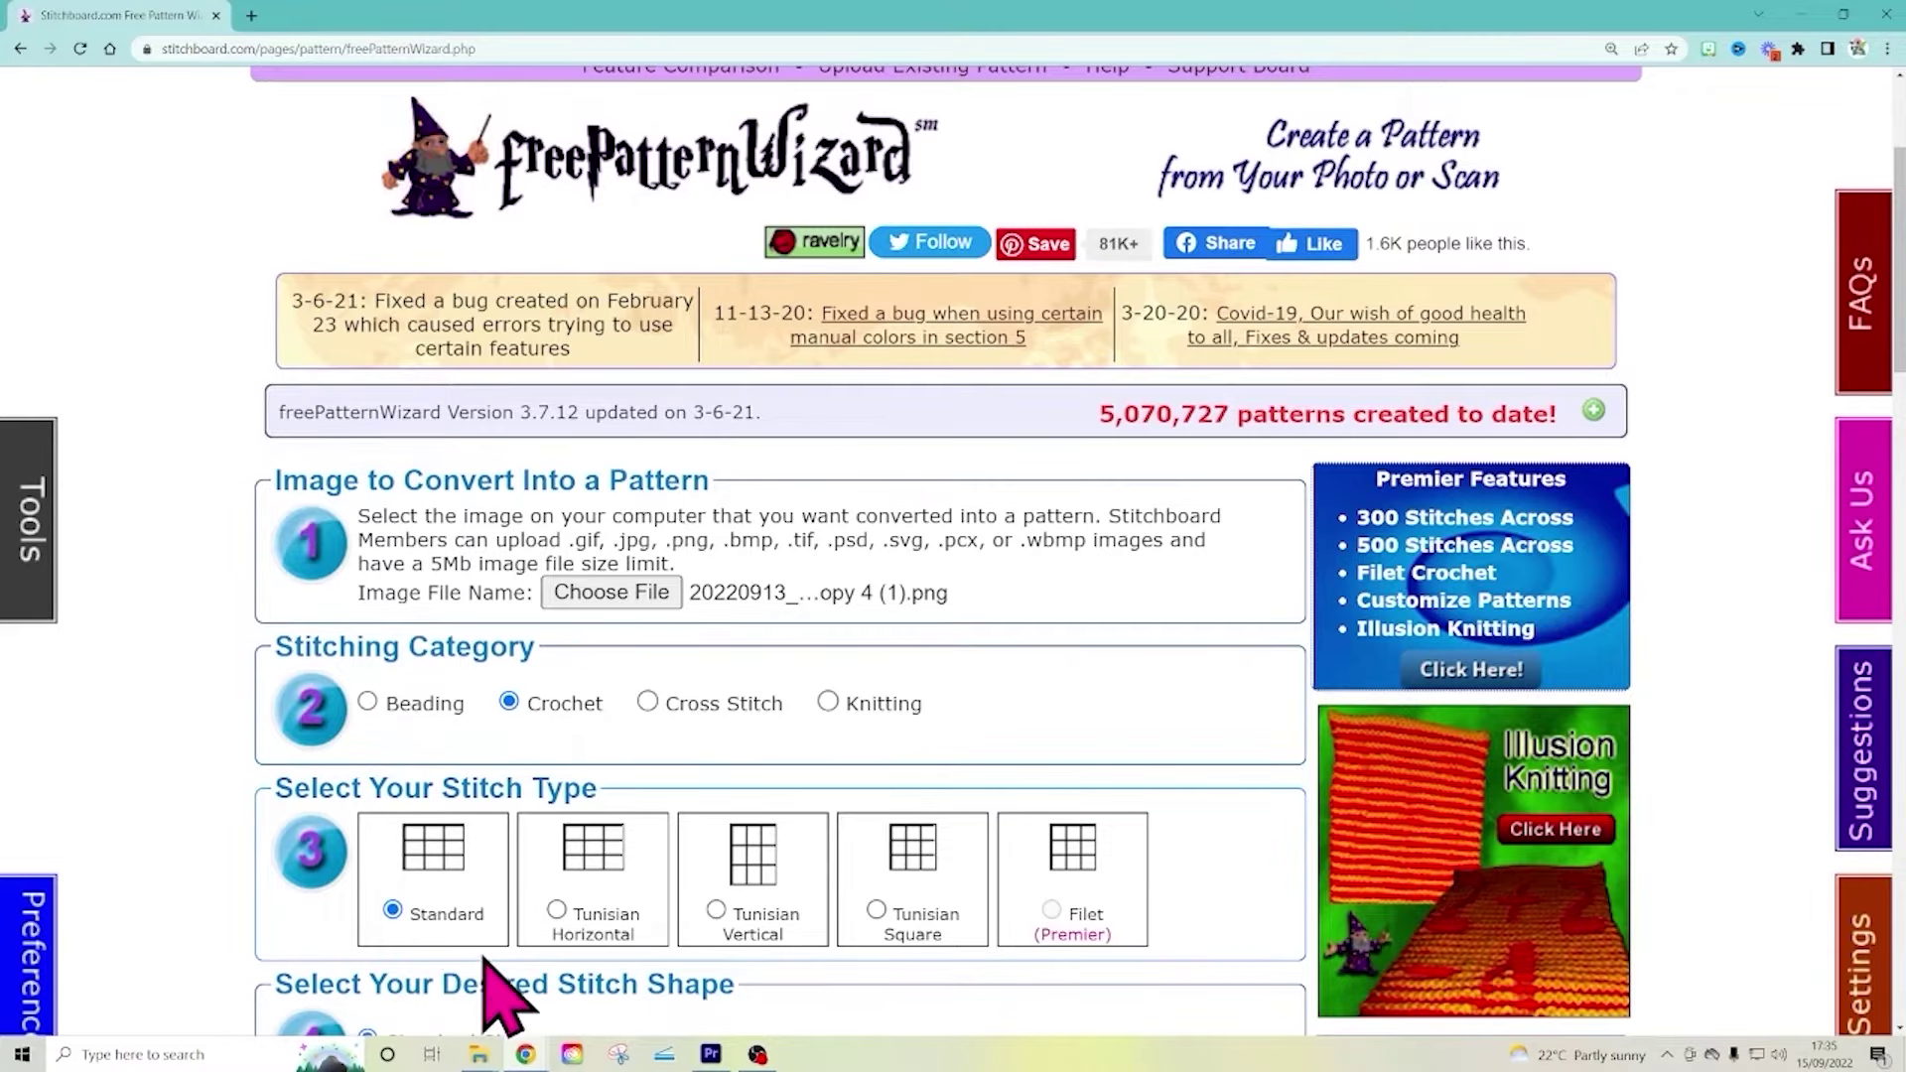
{"action": "scroll", "coordinate": [1251, 968], "scroll_direction": "down", "scroll_amount": 2}
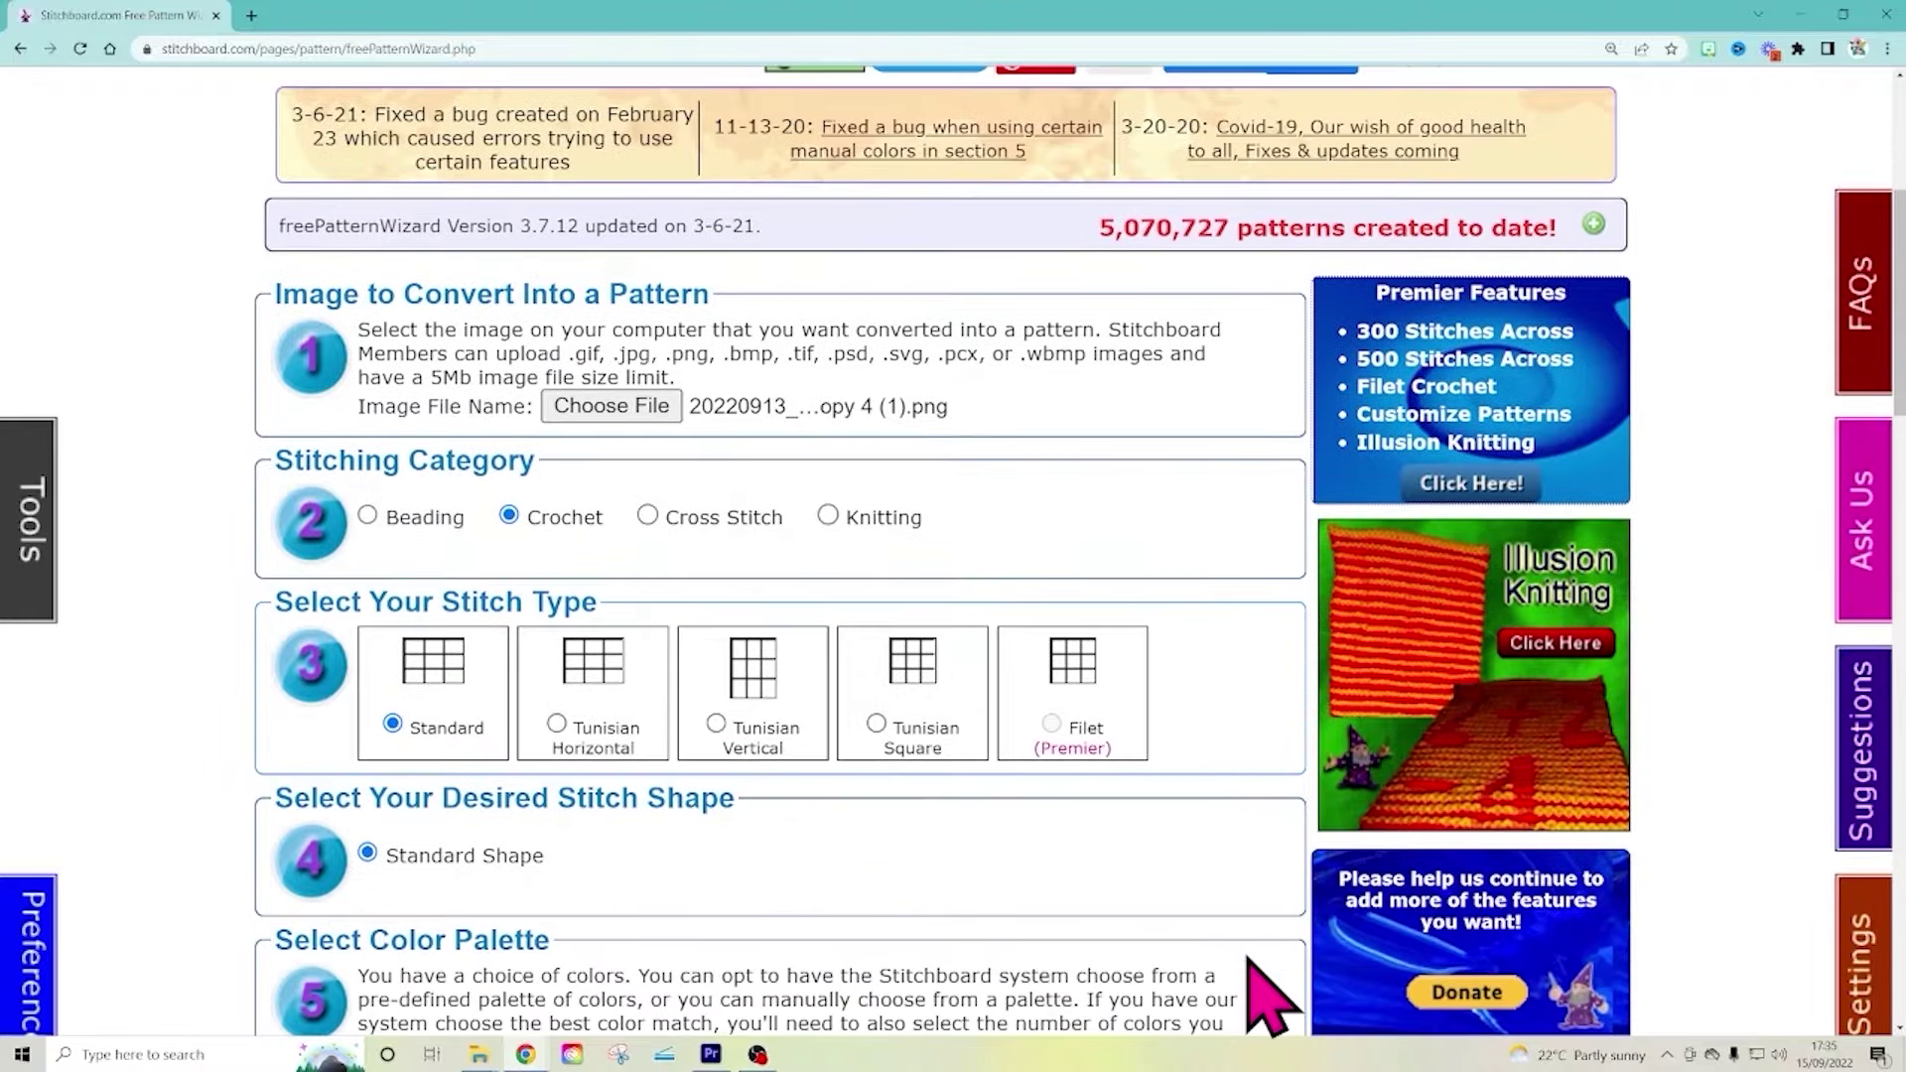
{"action": "scroll", "coordinate": [1246, 988], "scroll_direction": "down", "scroll_amount": 3}
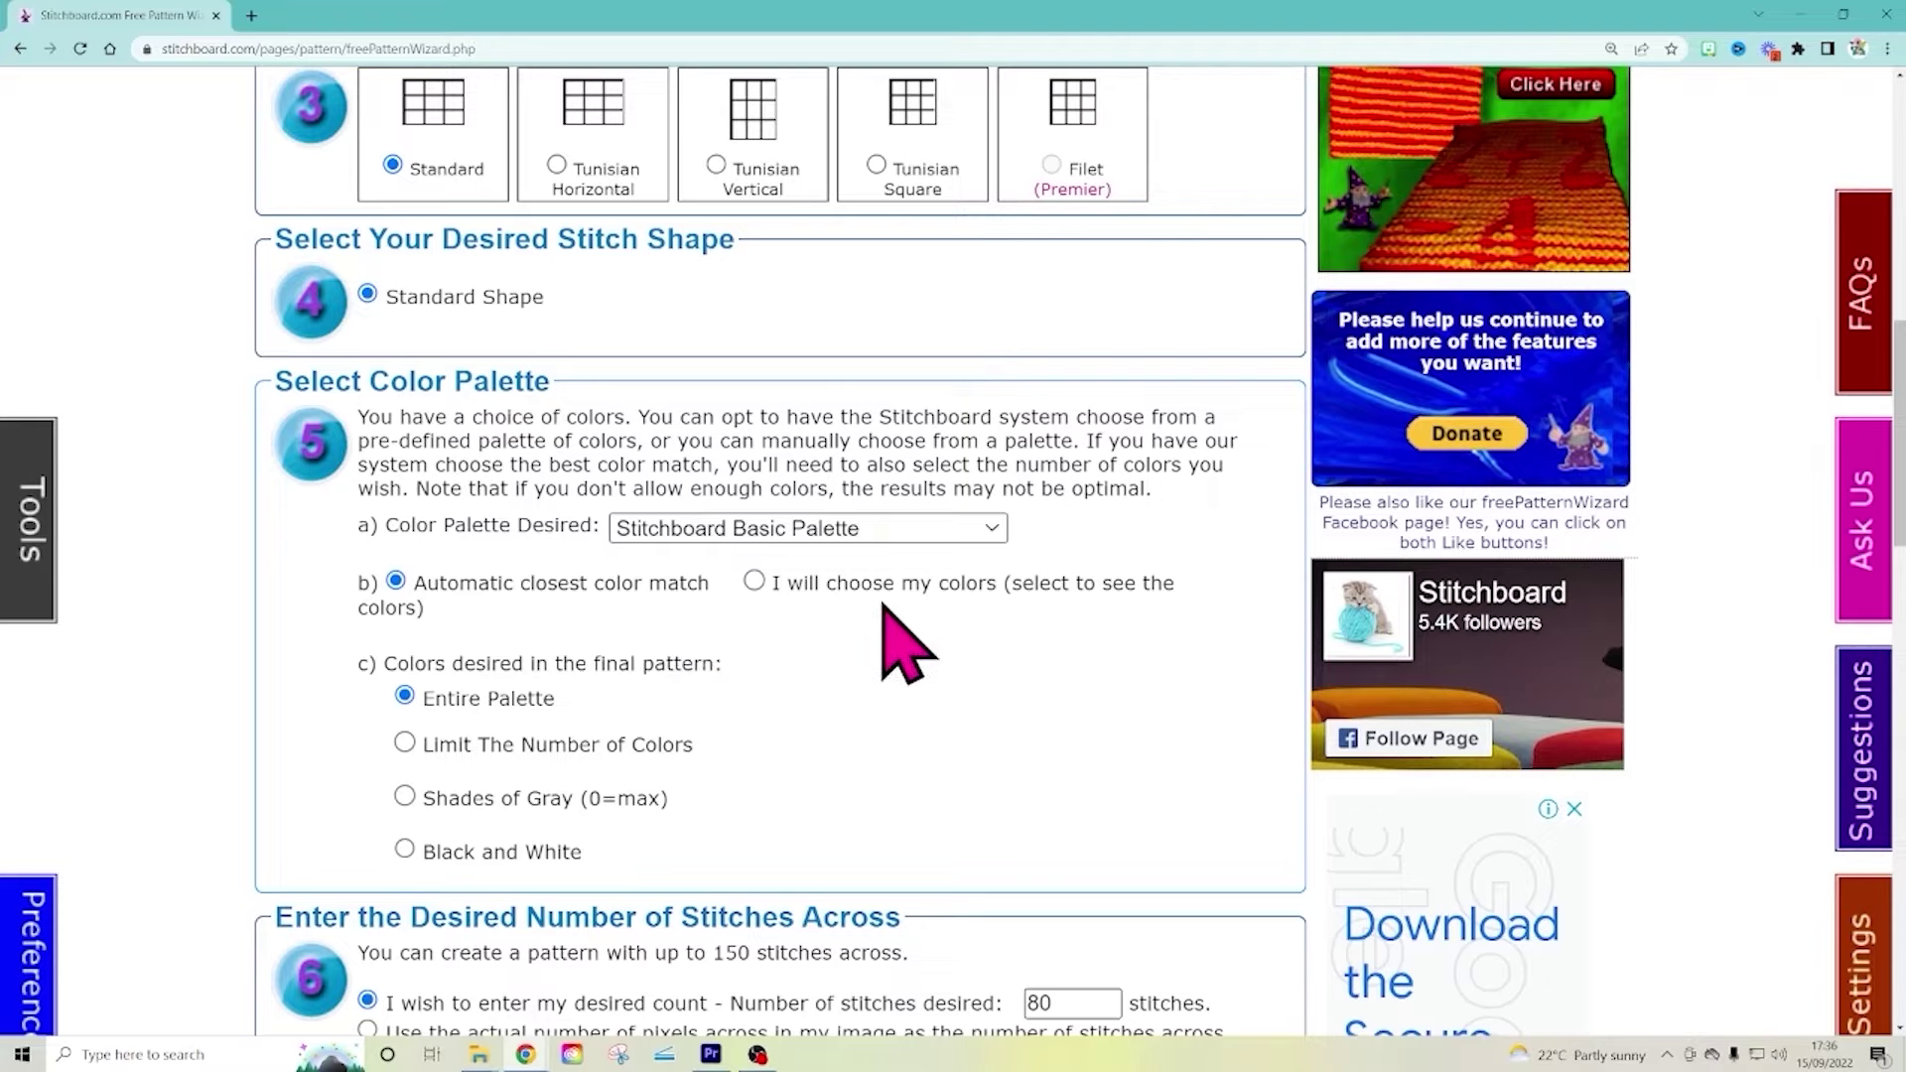
Keep automatic closest colour matching, limit colours to 2, and keep 80 stitches across
{"action": "left_click", "coordinate": [754, 582]}
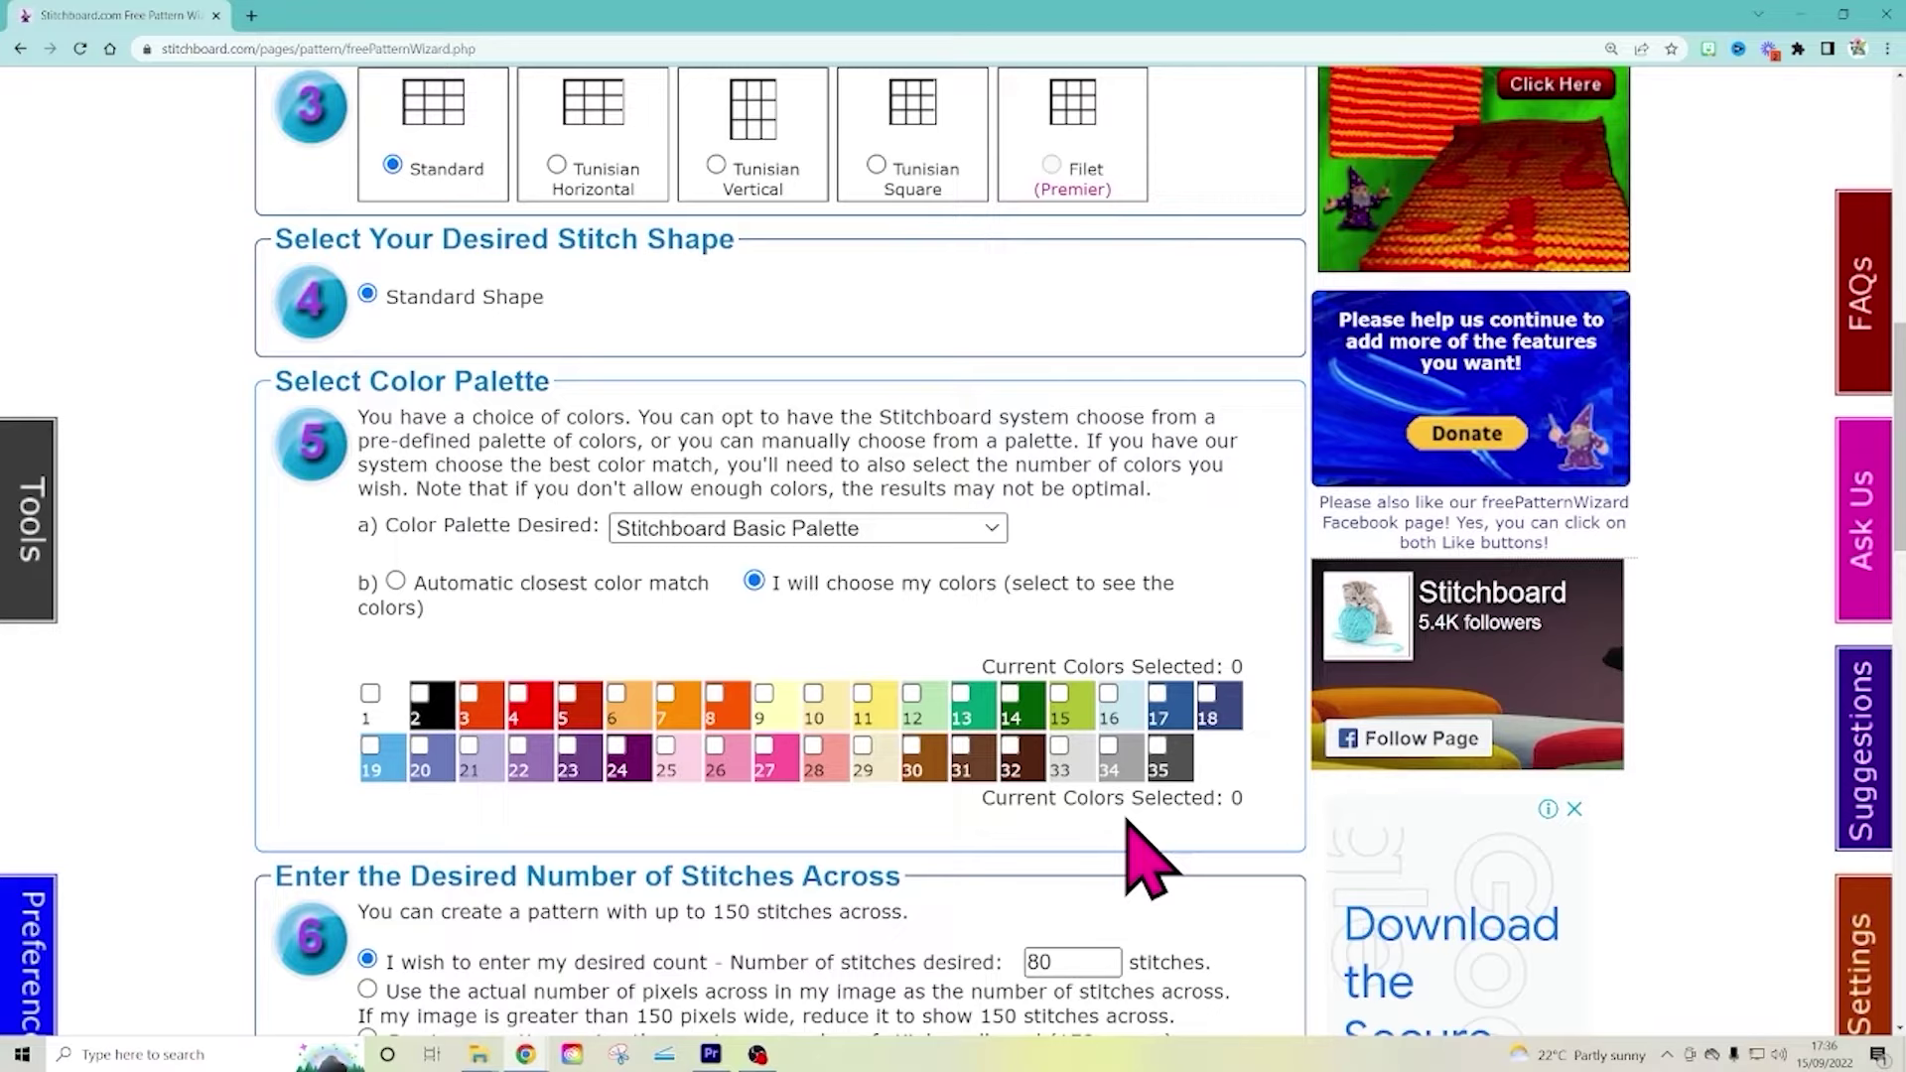
{"action": "left_click", "coordinate": [397, 583]}
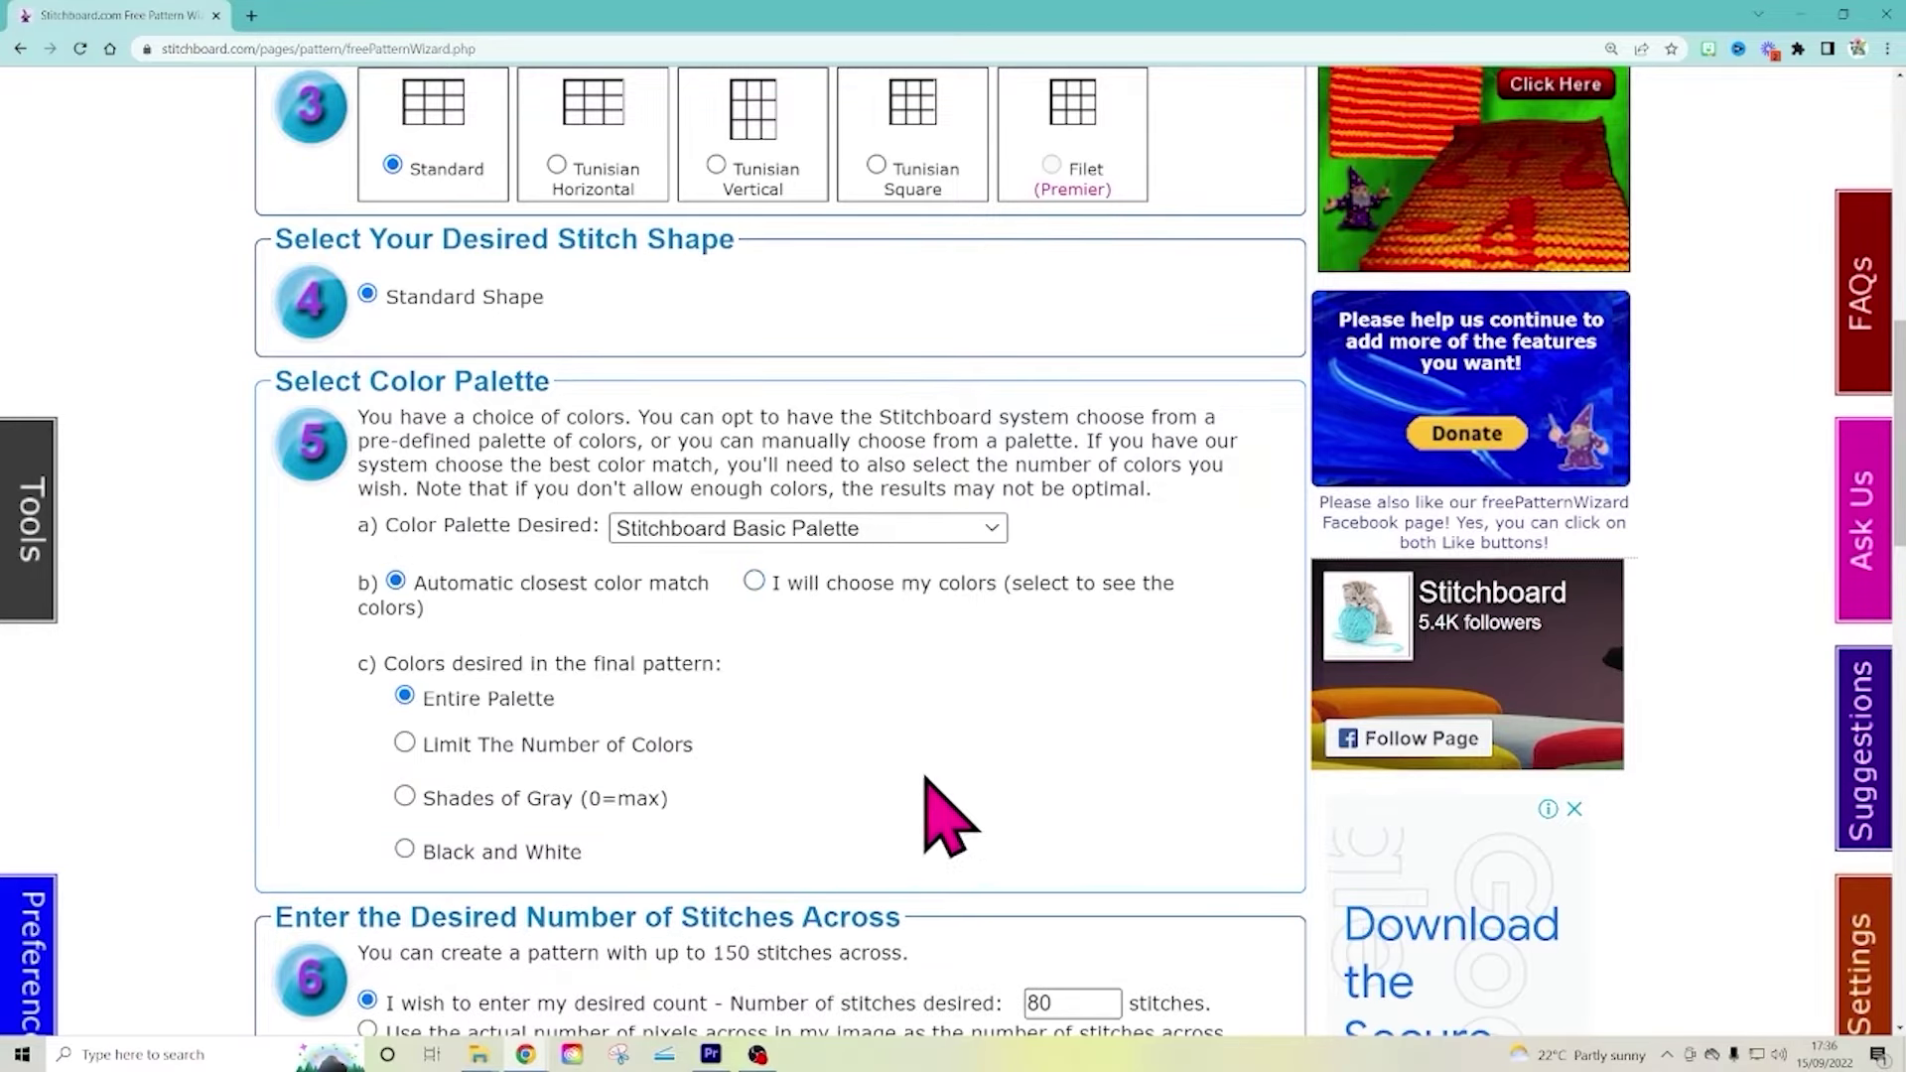
{"action": "left_click", "coordinate": [406, 743]}
{"action": "double_click", "coordinate": [789, 746]}
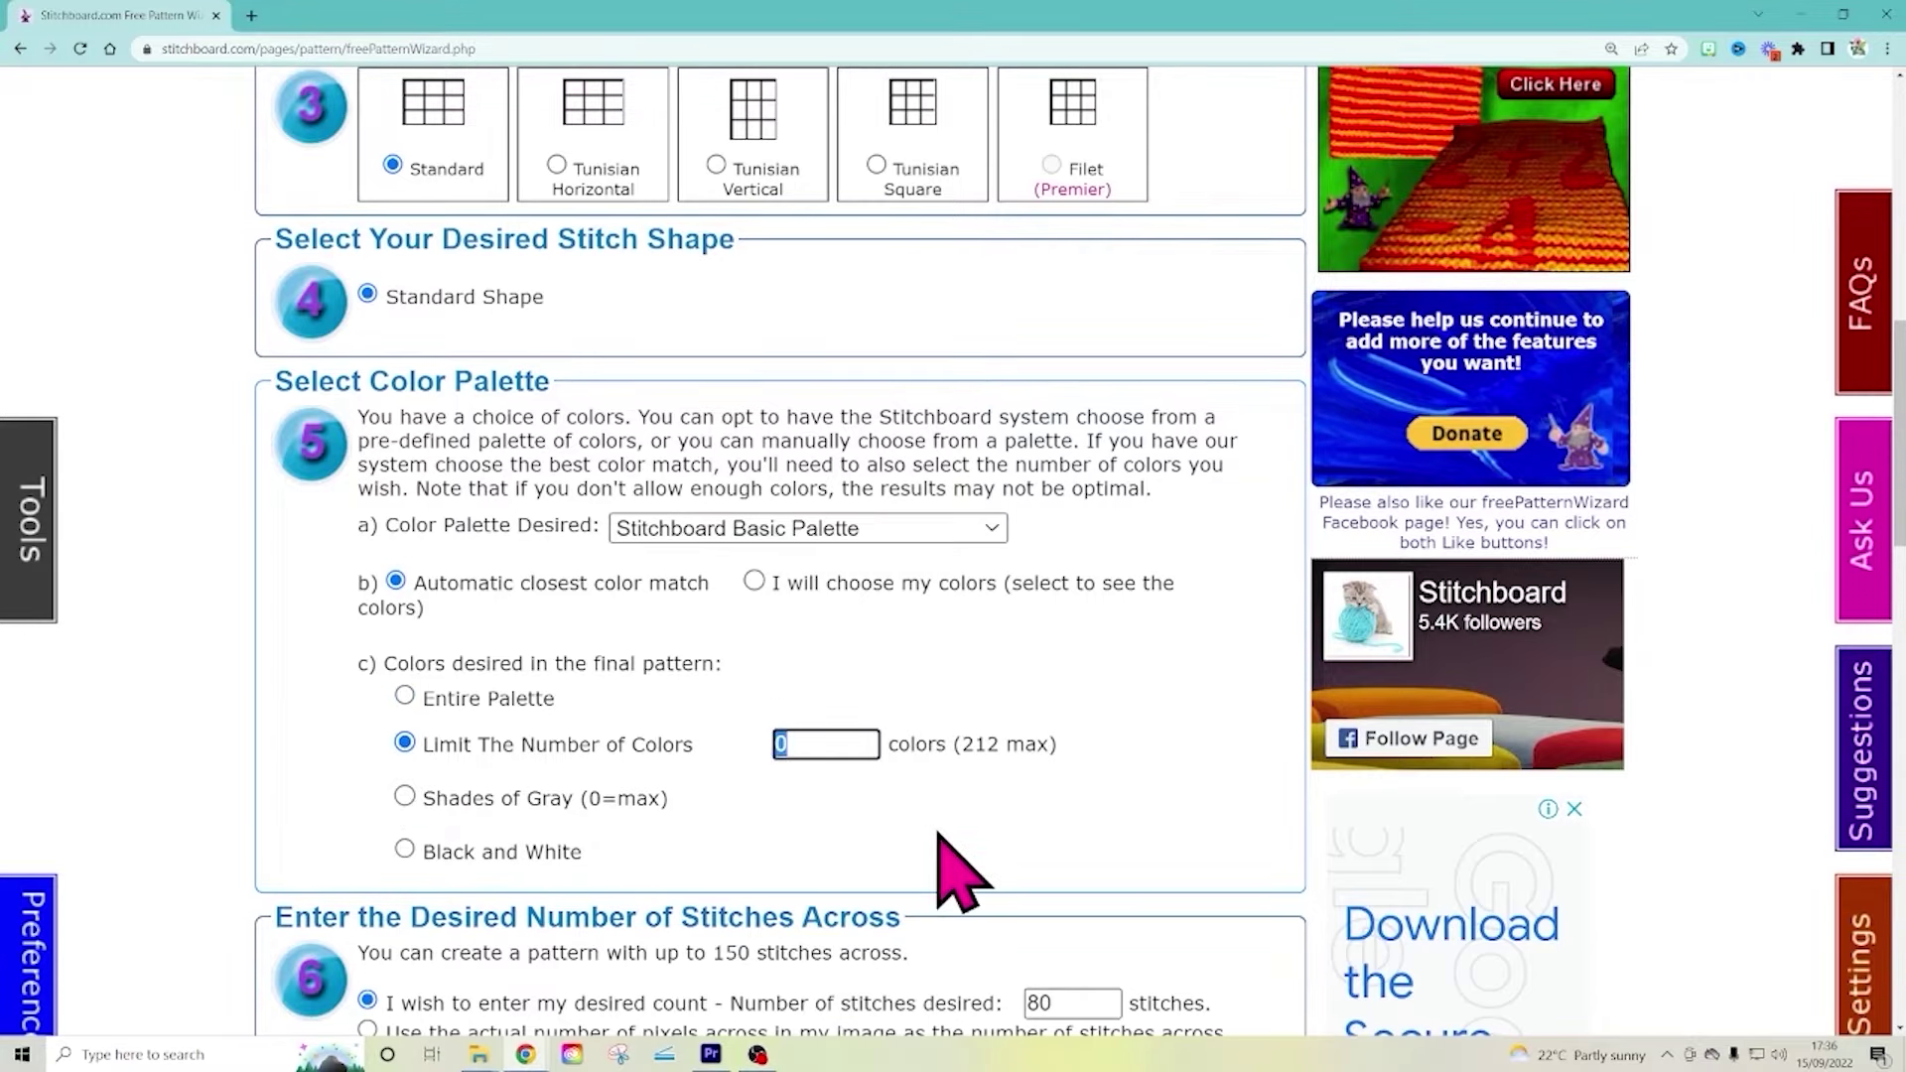
{"action": "type", "text": "2"}
{"action": "scroll", "coordinate": [1139, 730], "scroll_direction": "down", "scroll_amount": 1}
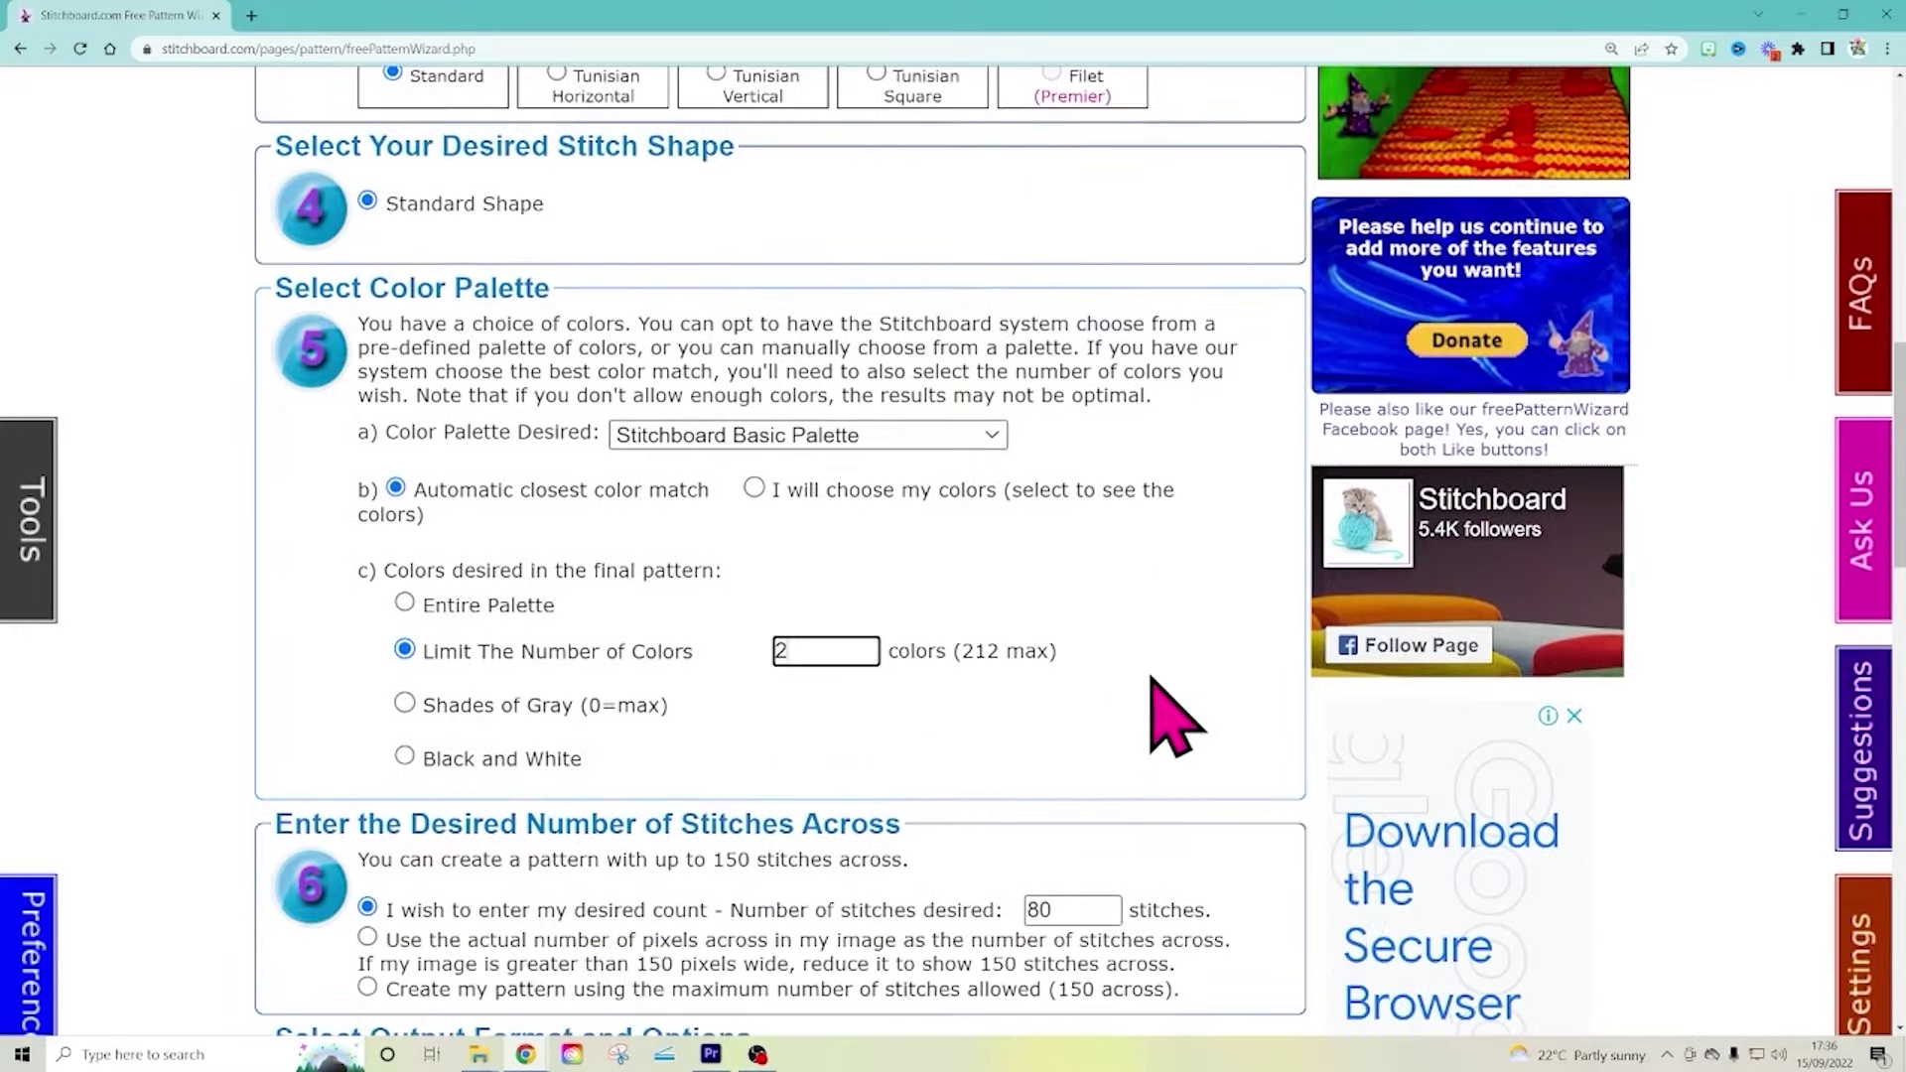
{"action": "scroll", "coordinate": [1174, 685], "scroll_direction": "down", "scroll_amount": 2}
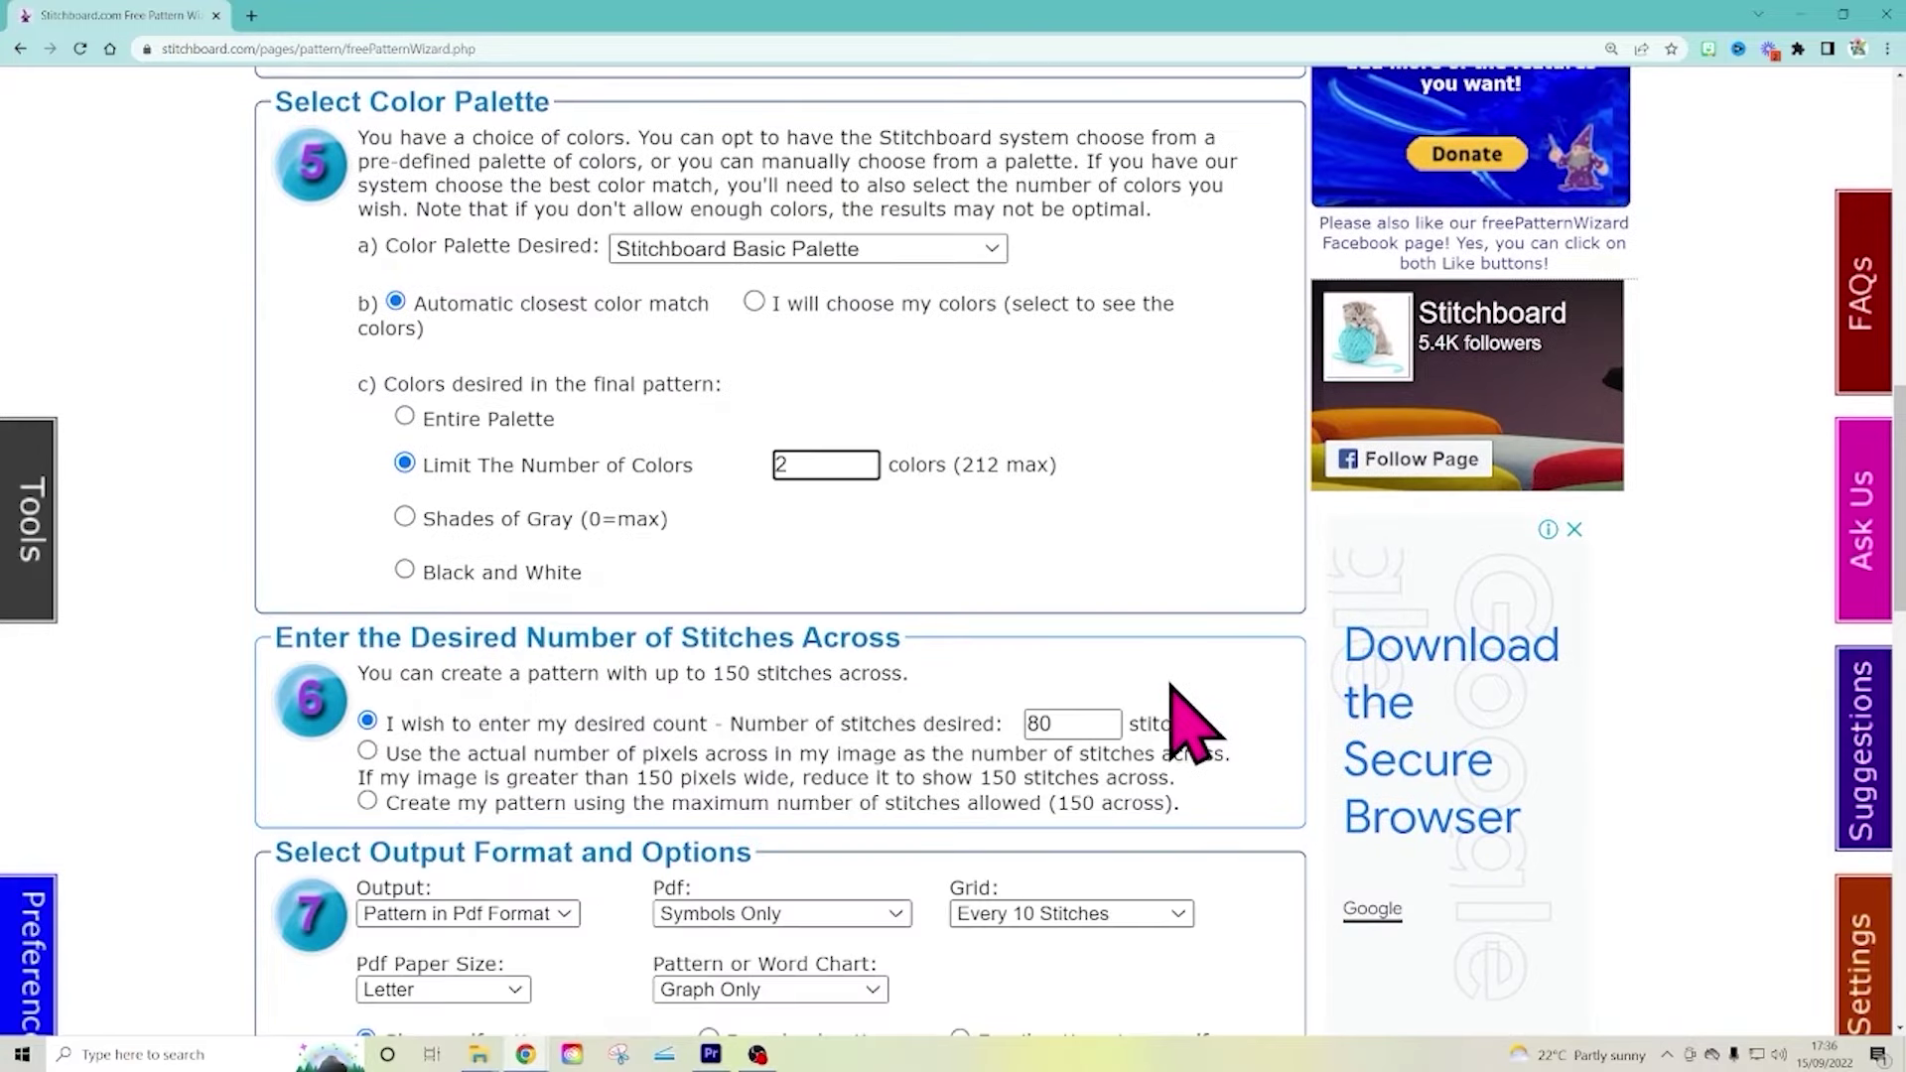
{"action": "double_click", "coordinate": [1093, 724]}
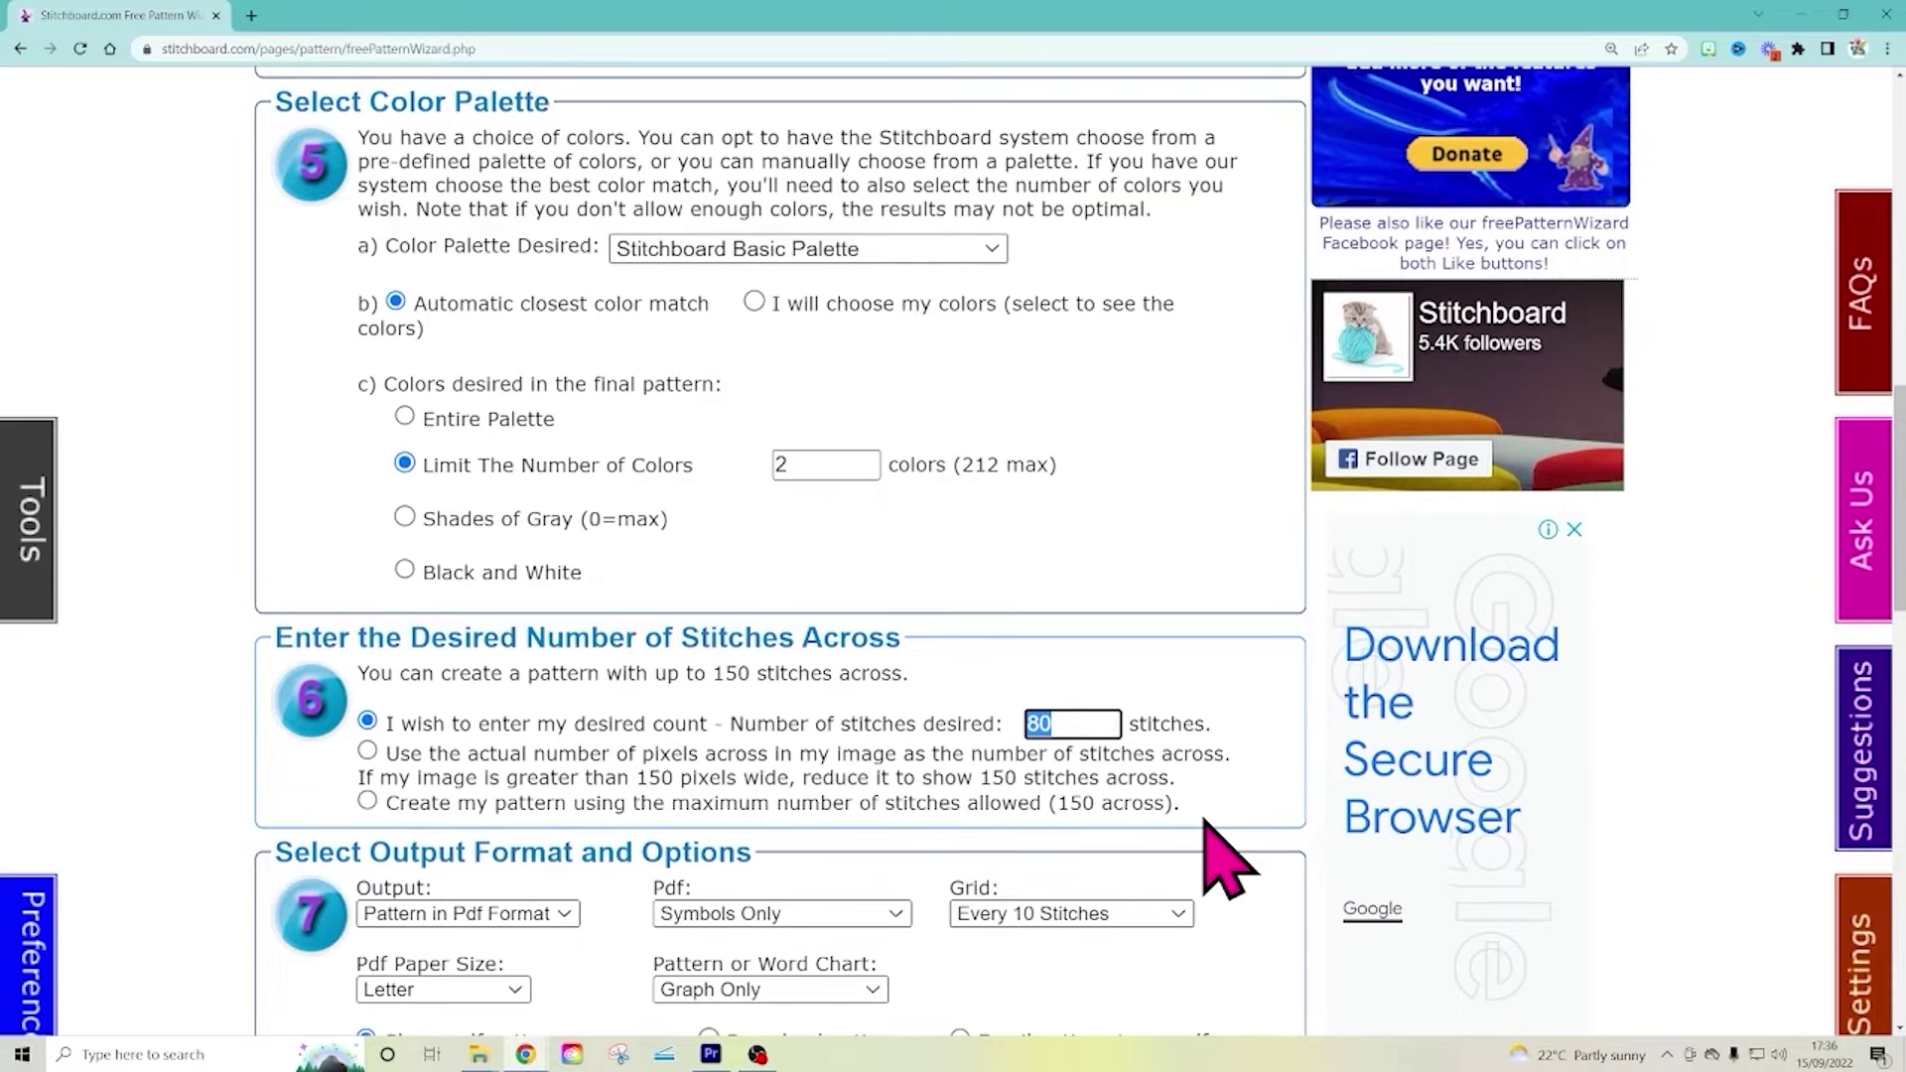
{"action": "scroll", "coordinate": [1176, 870], "scroll_direction": "down", "scroll_amount": 3}
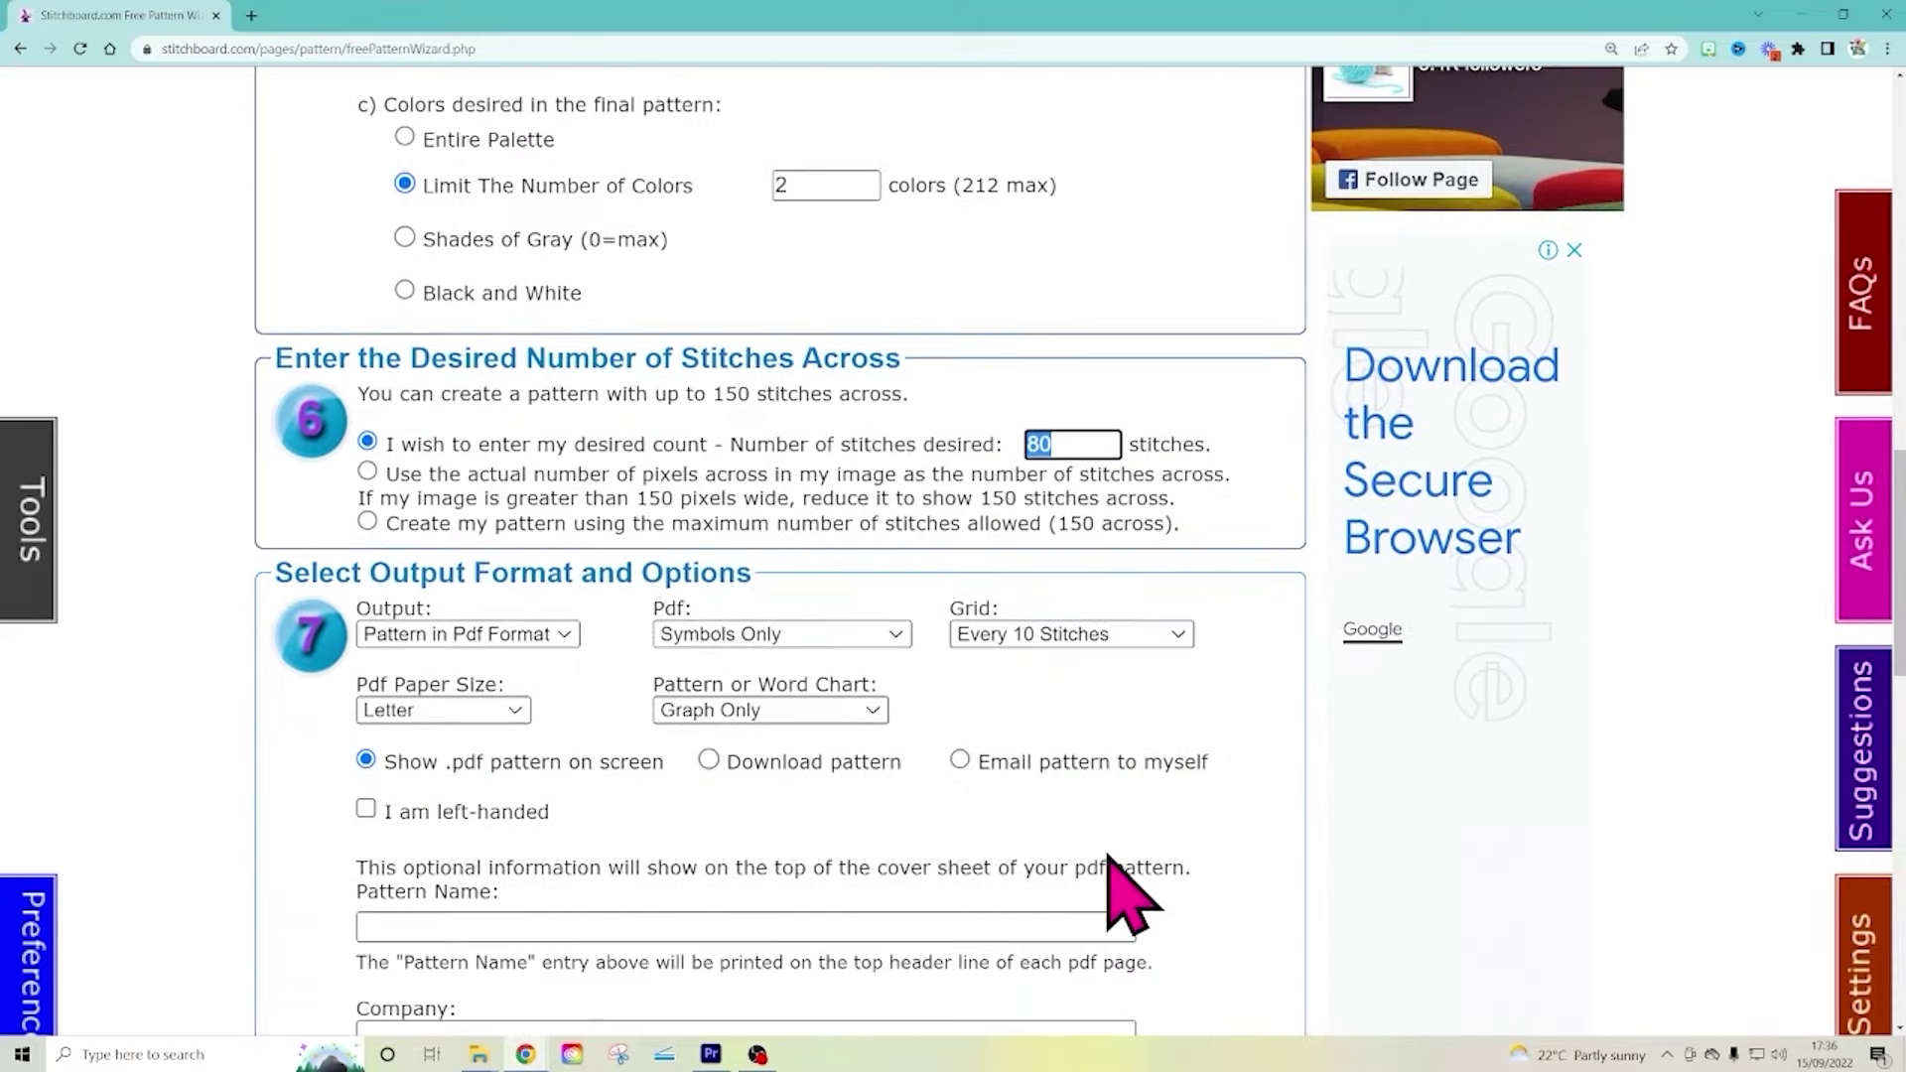
Set the PDF to A4 paper with colours, symbols, graph and word chart
{"action": "left_click", "coordinate": [516, 616]}
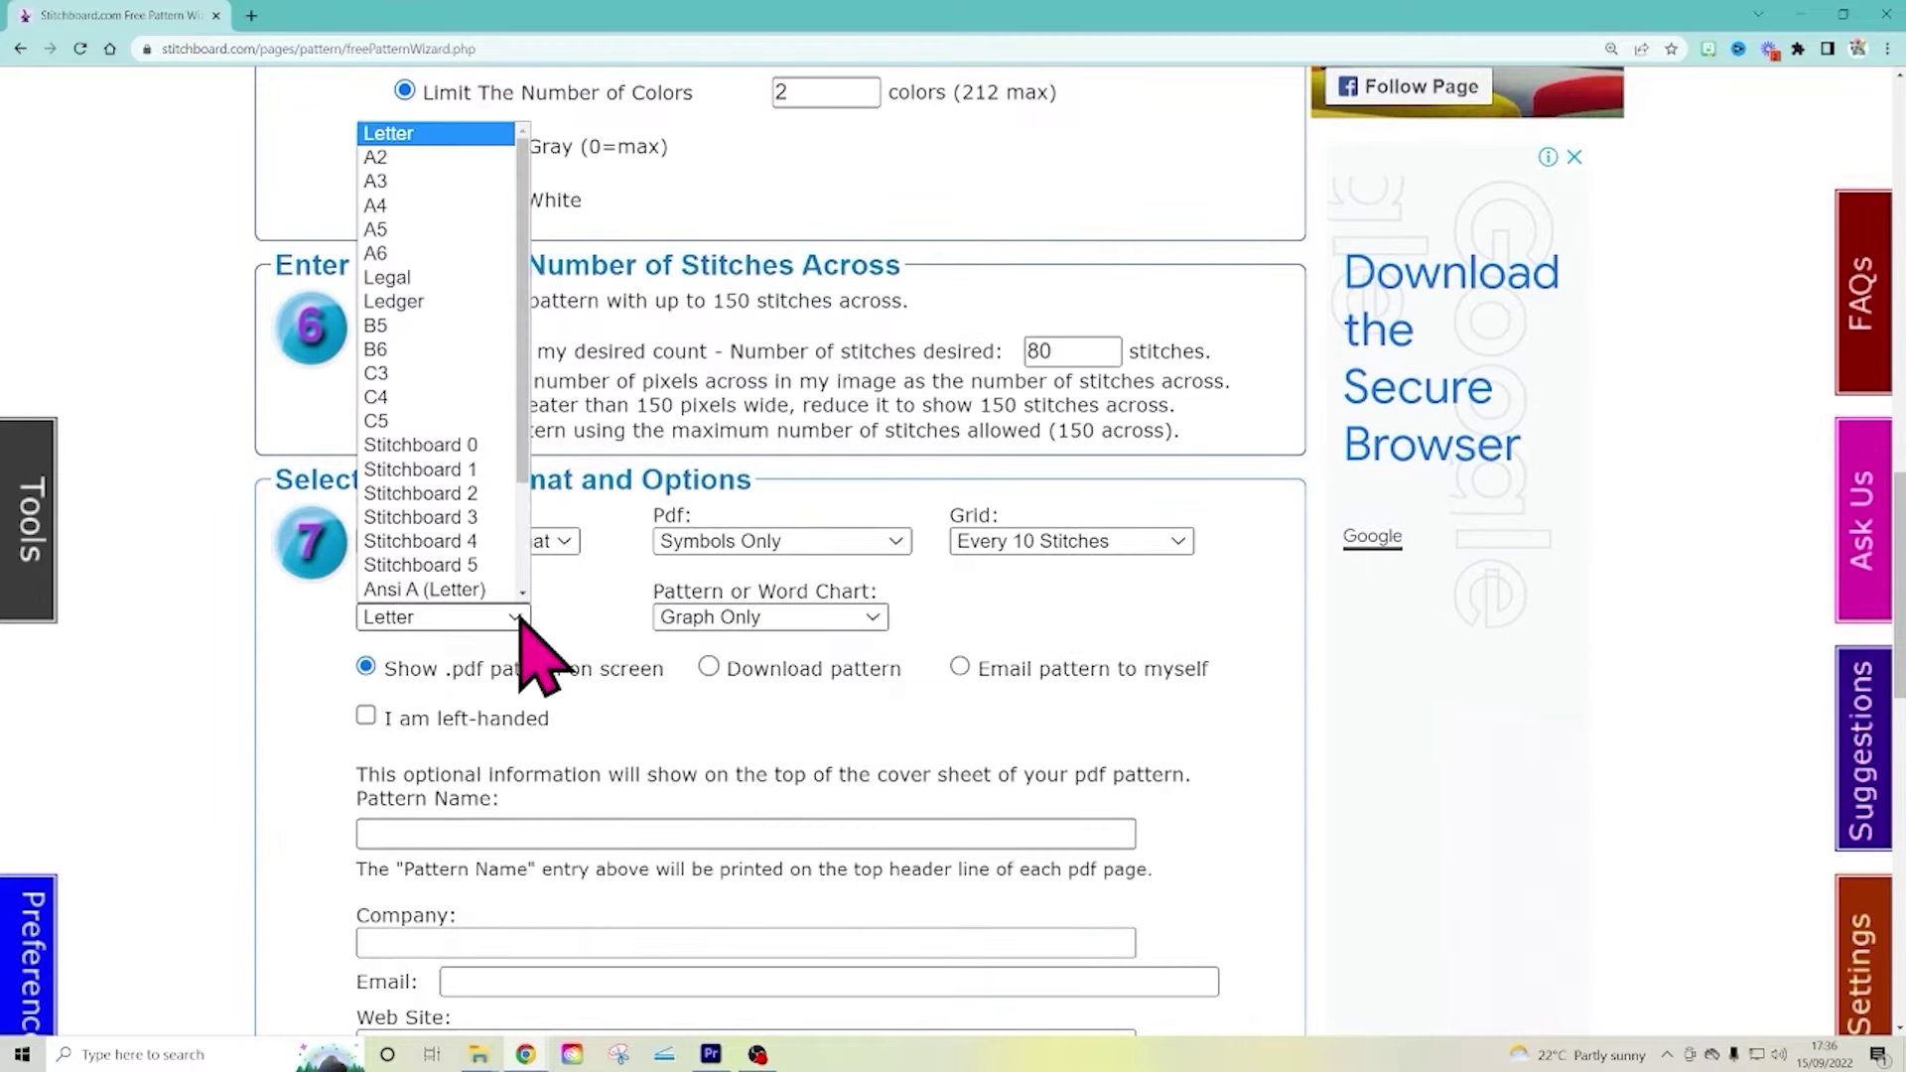
{"action": "left_click", "coordinate": [381, 204]}
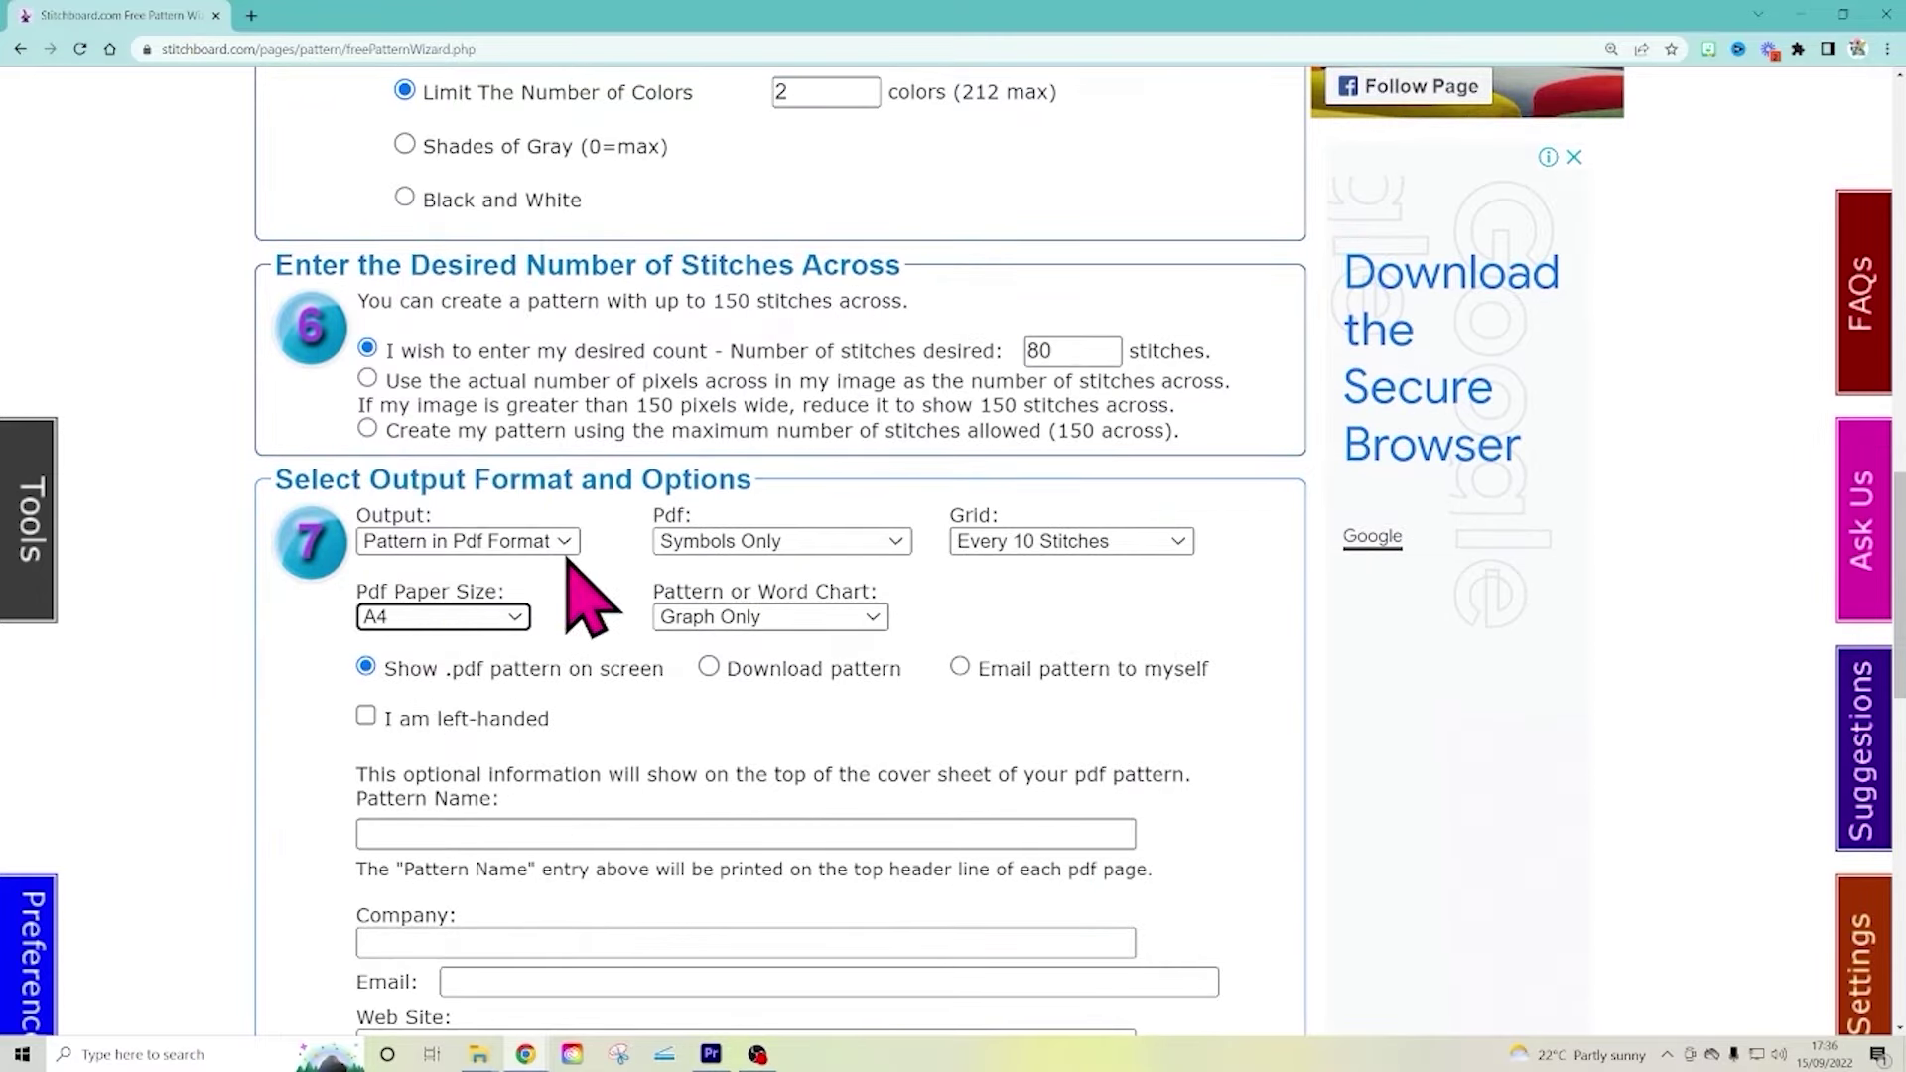
{"action": "left_click", "coordinate": [899, 544]}
{"action": "left_click", "coordinate": [870, 613]}
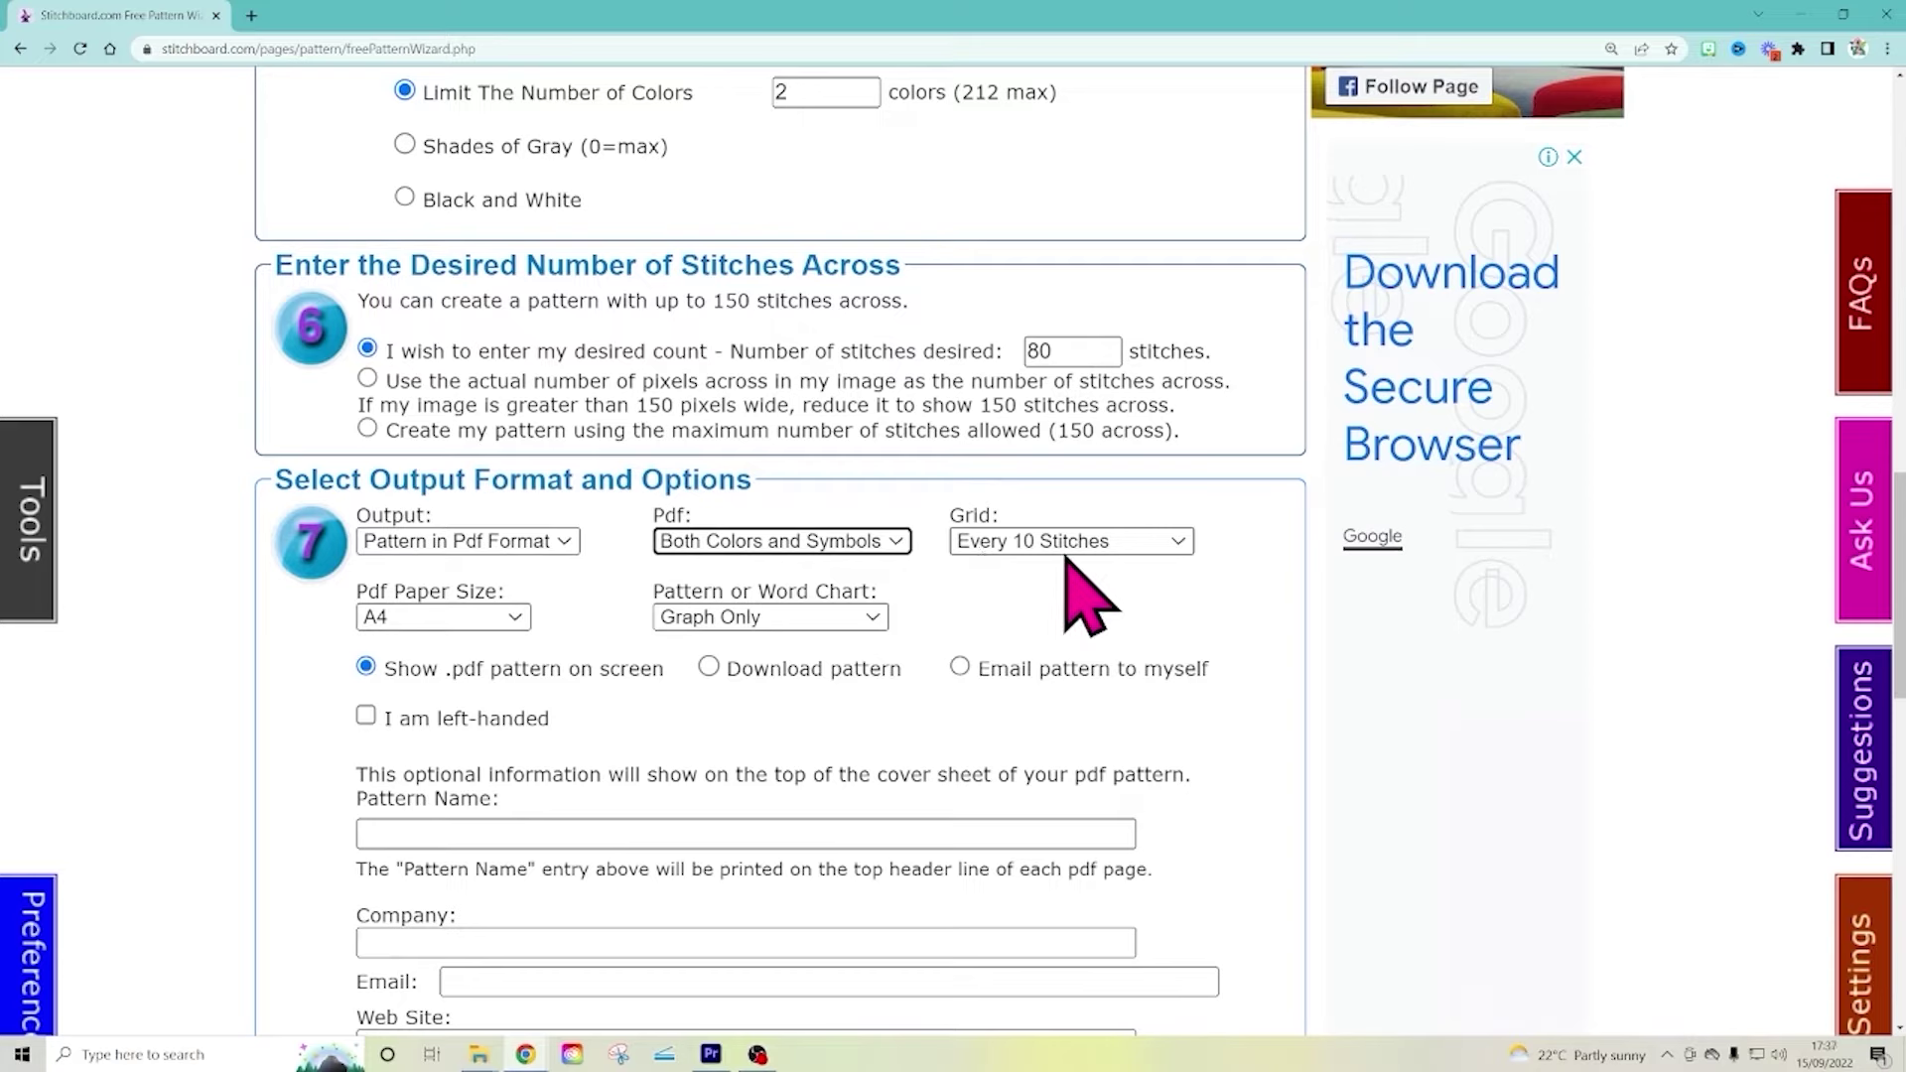
{"action": "left_click", "coordinate": [872, 619]}
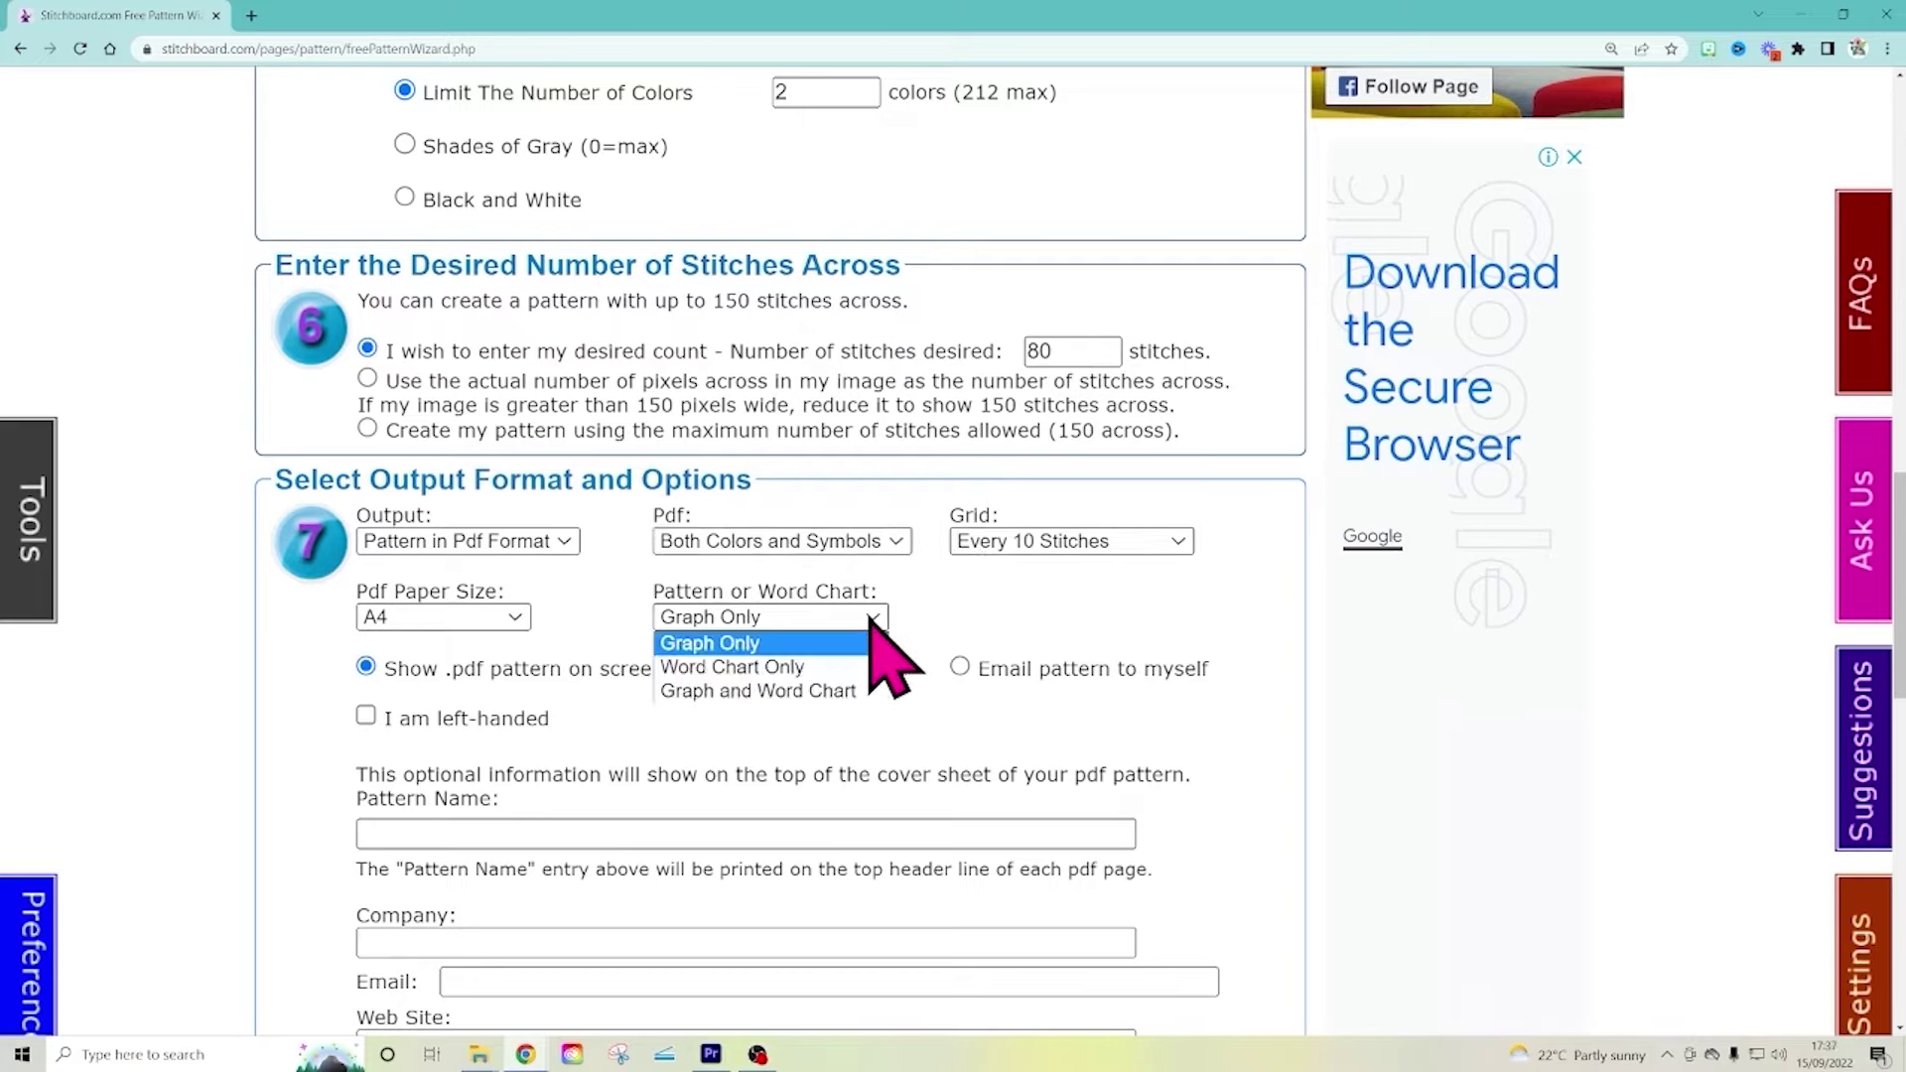
{"action": "left_click", "coordinate": [841, 694]}
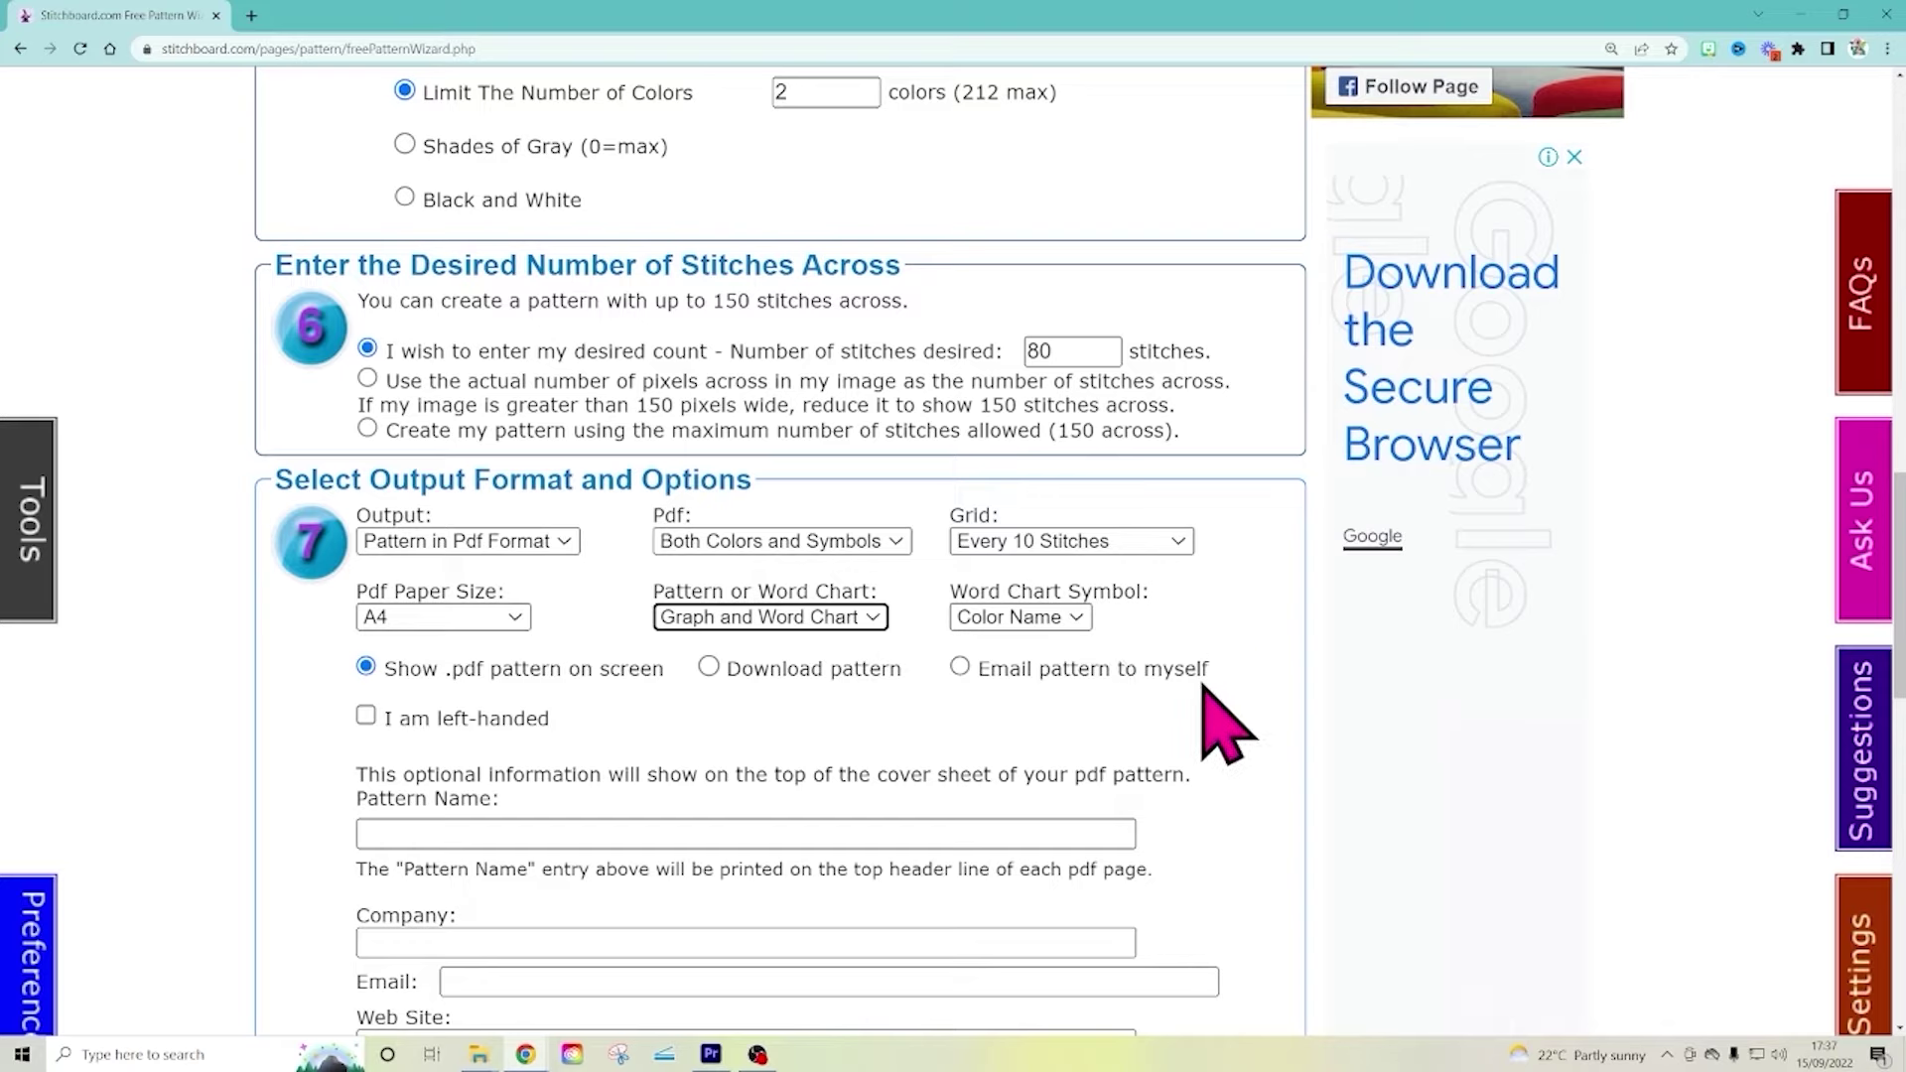
Name the pattern 'Family Pillow' and generate the pattern PDF
{"action": "left_click", "coordinate": [613, 827]}
{"action": "type", "text": "FAmil"}
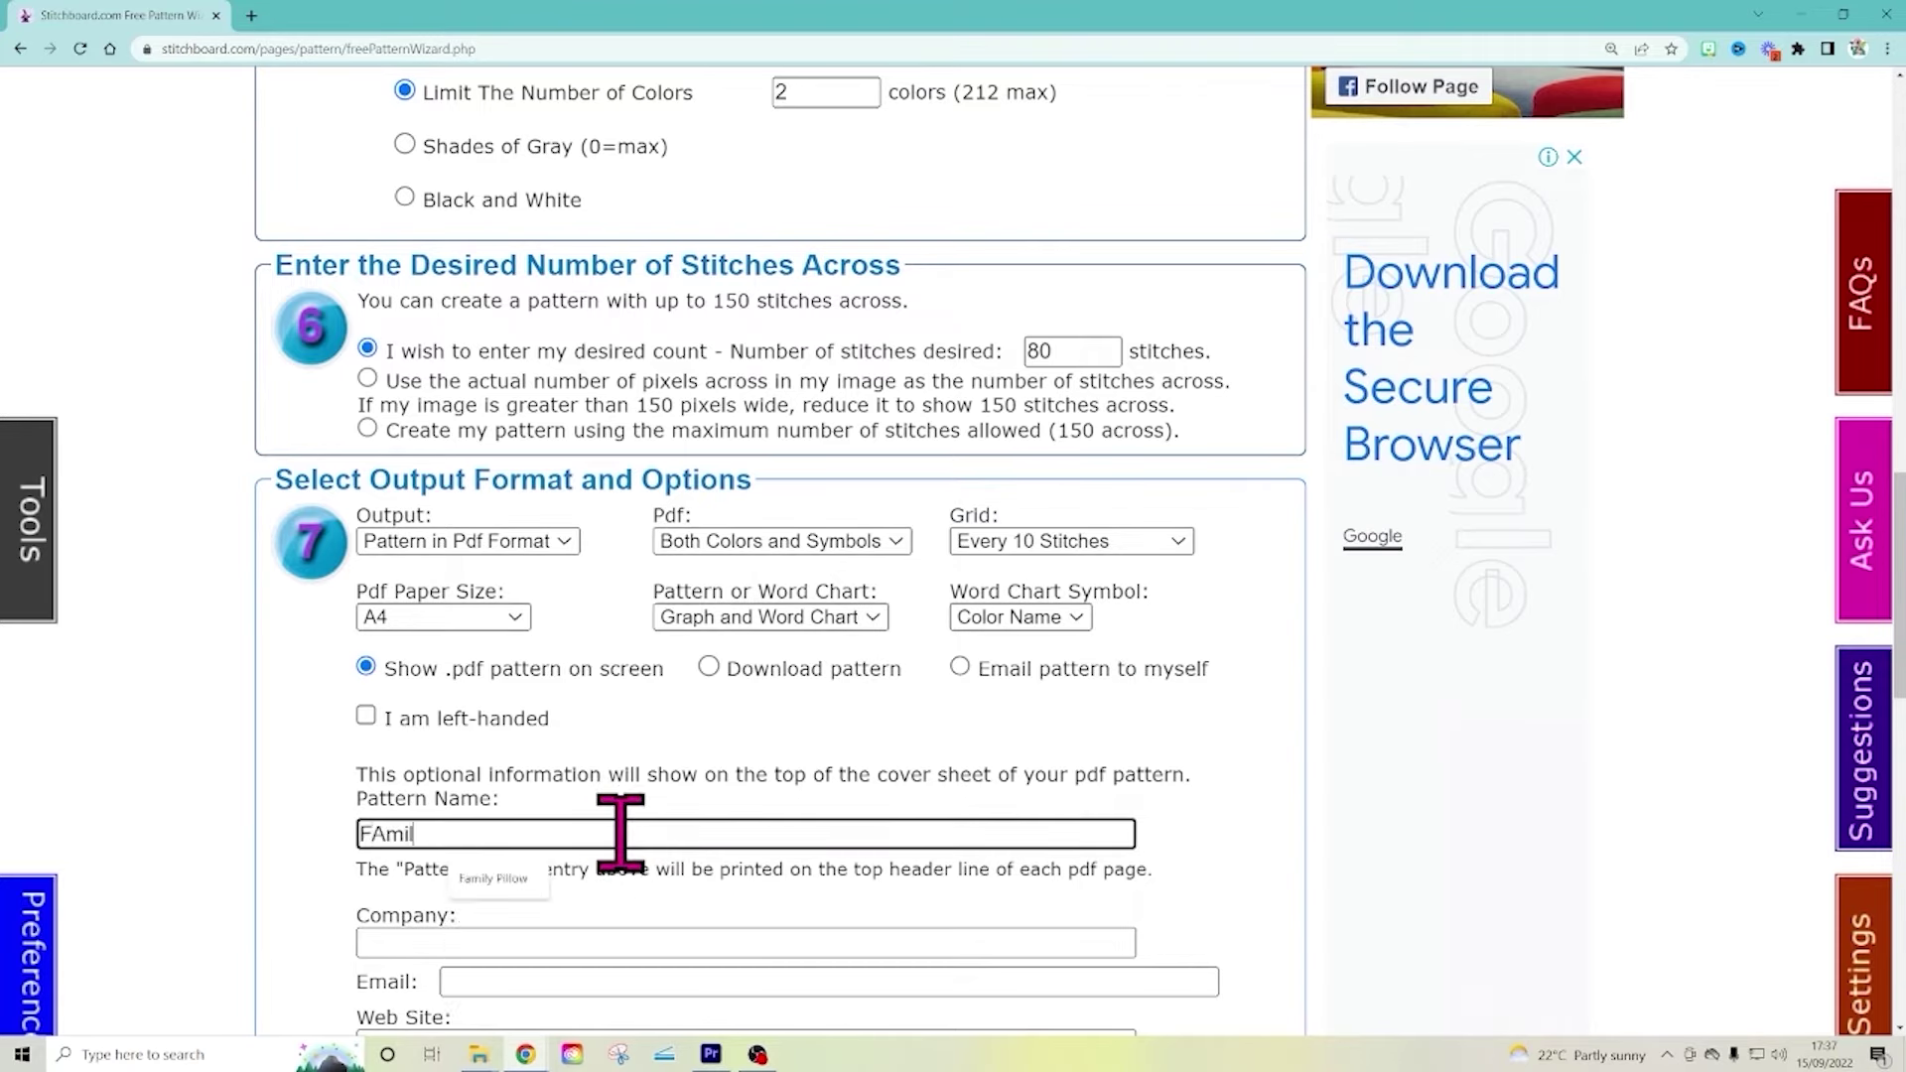
{"action": "left_click", "coordinate": [510, 883]}
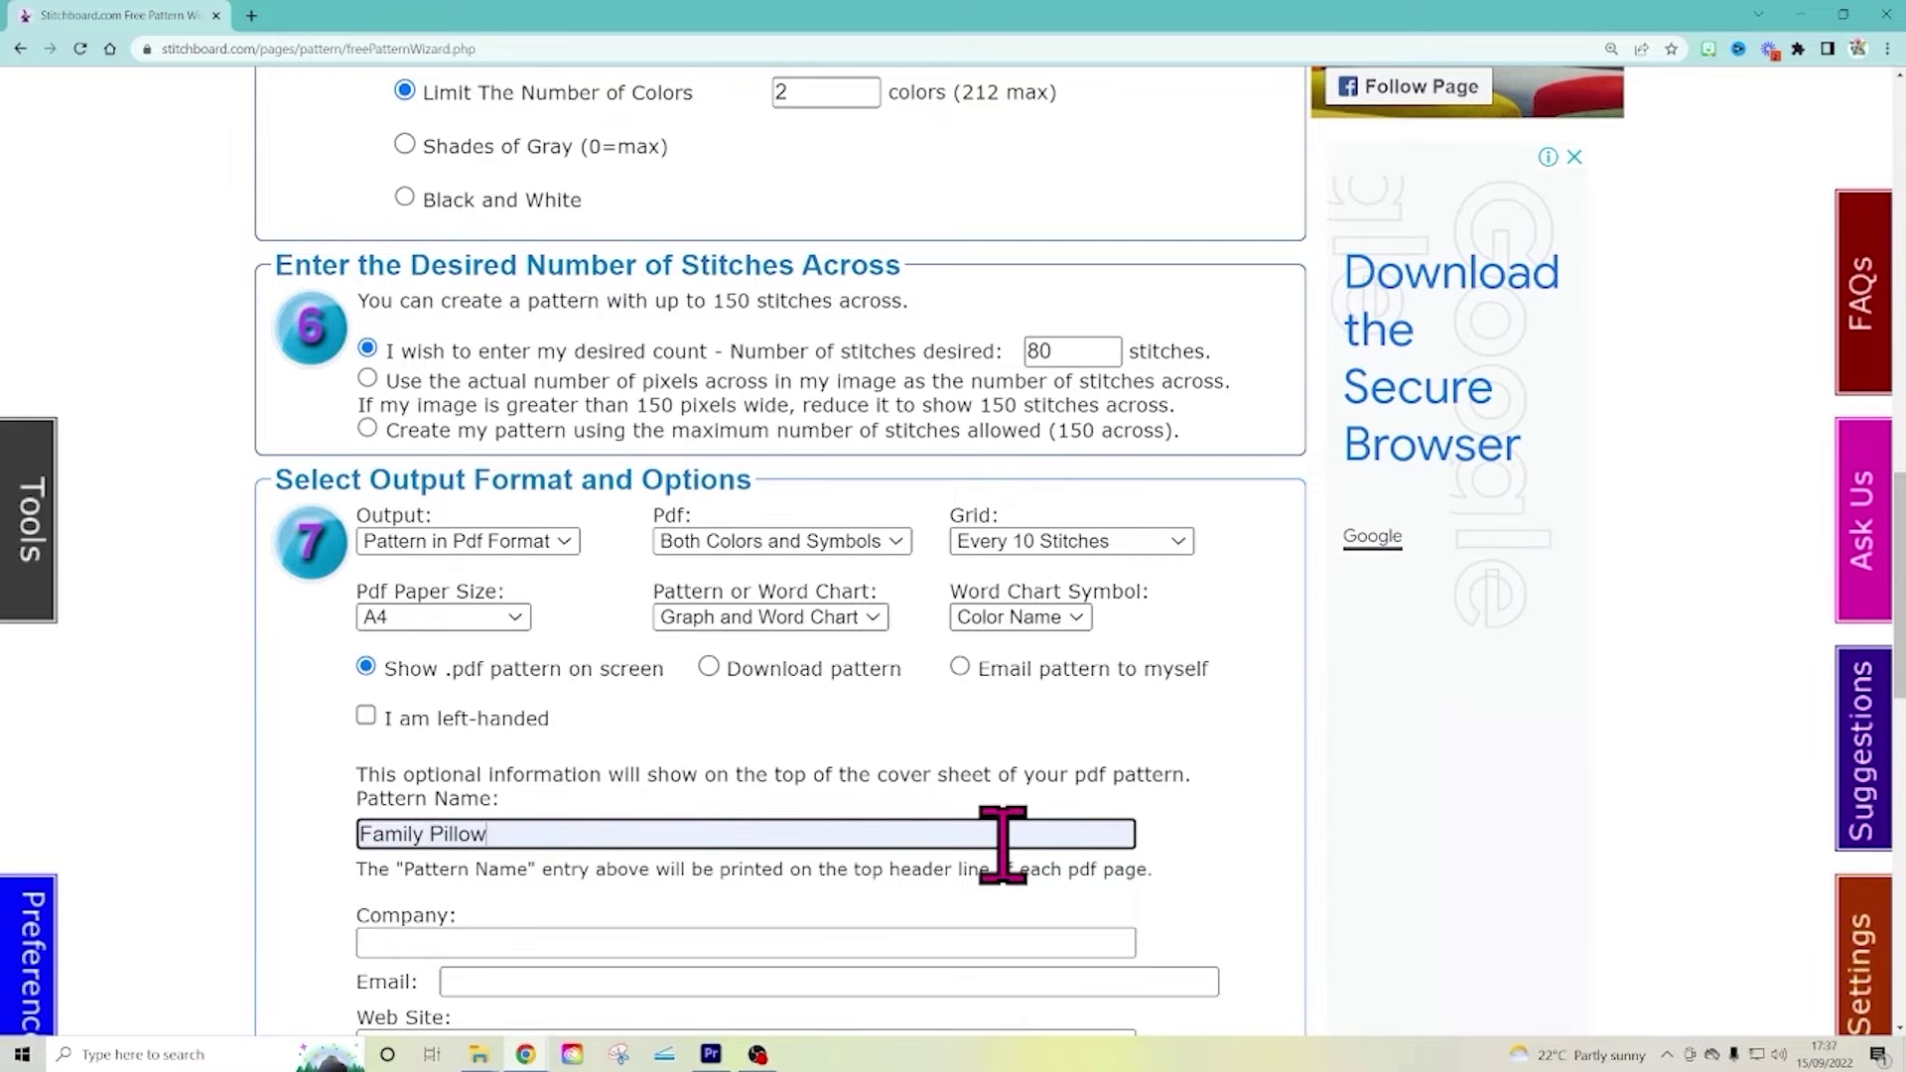
{"action": "scroll", "coordinate": [1243, 897], "scroll_direction": "down", "scroll_amount": 2}
{"action": "scroll", "coordinate": [1193, 928], "scroll_direction": "down", "scroll_amount": 1}
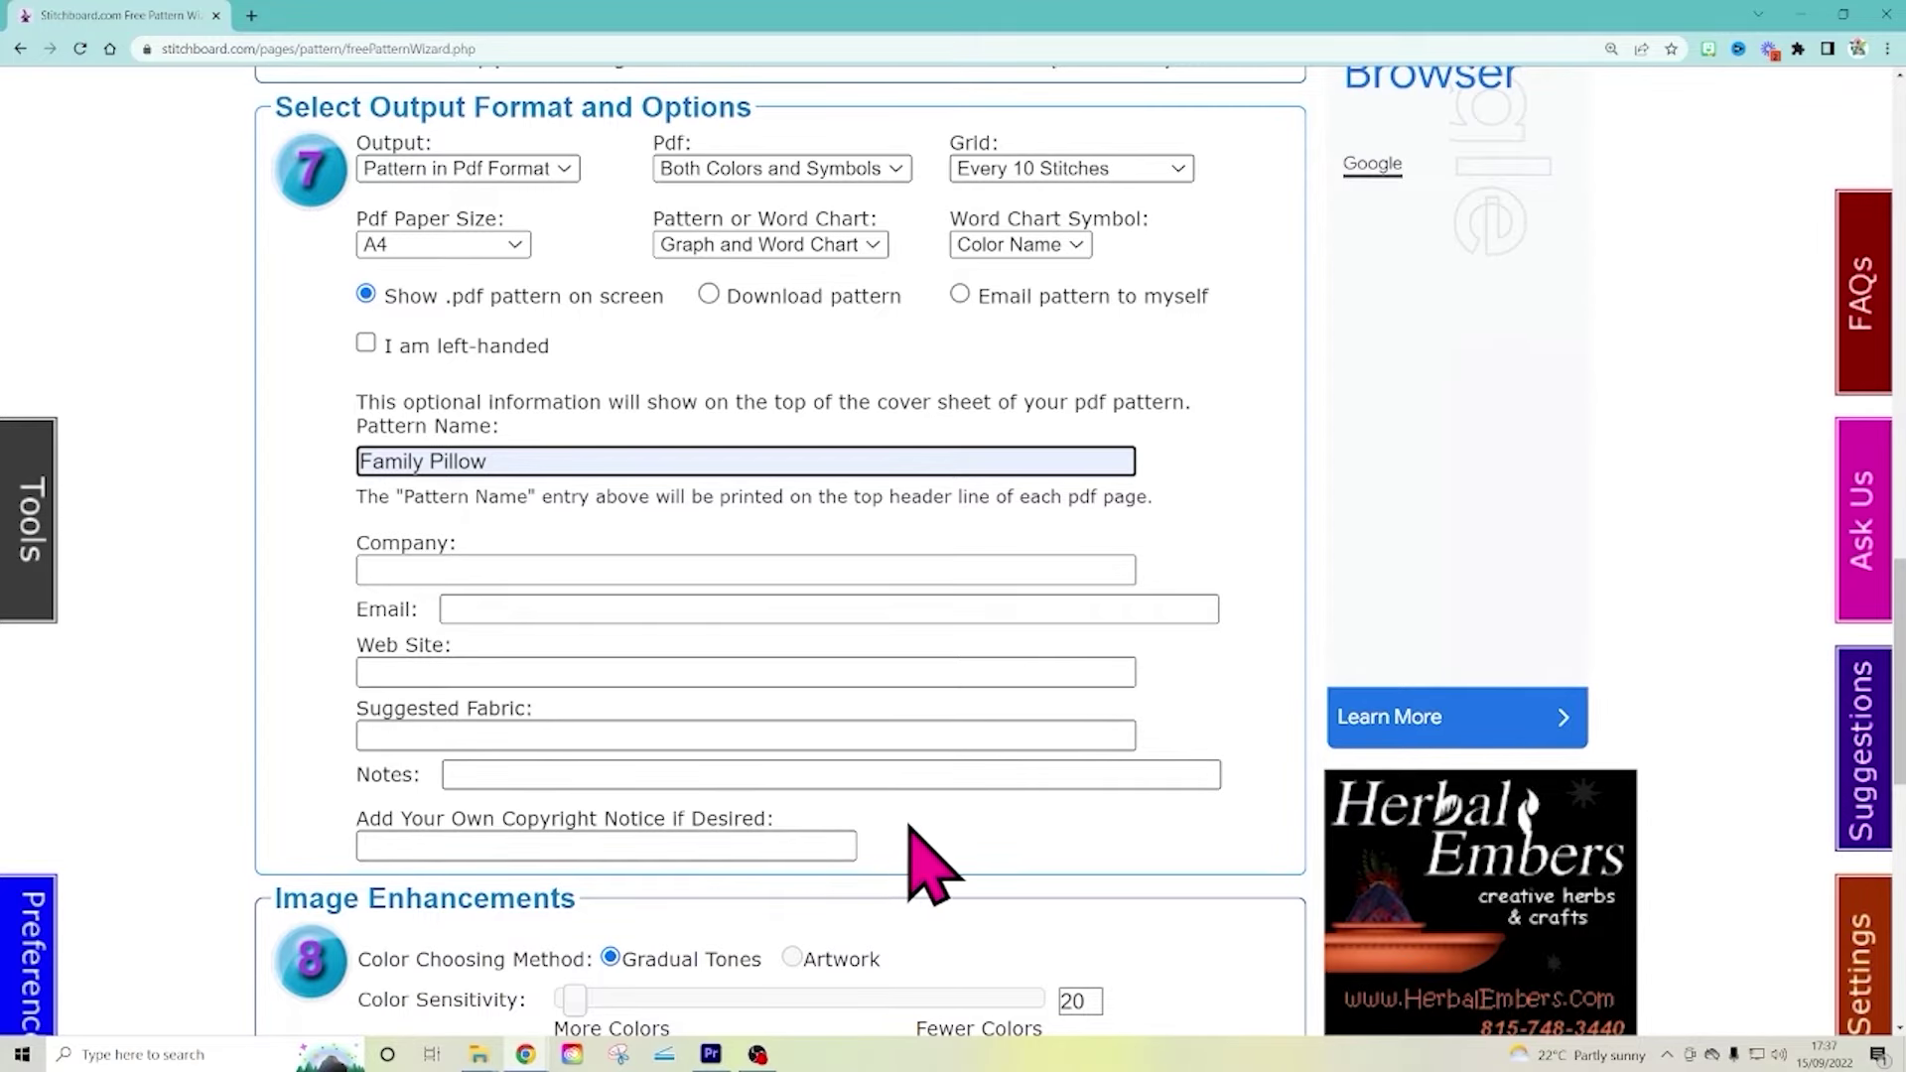
{"action": "scroll", "coordinate": [911, 834], "scroll_direction": "down", "scroll_amount": 1}
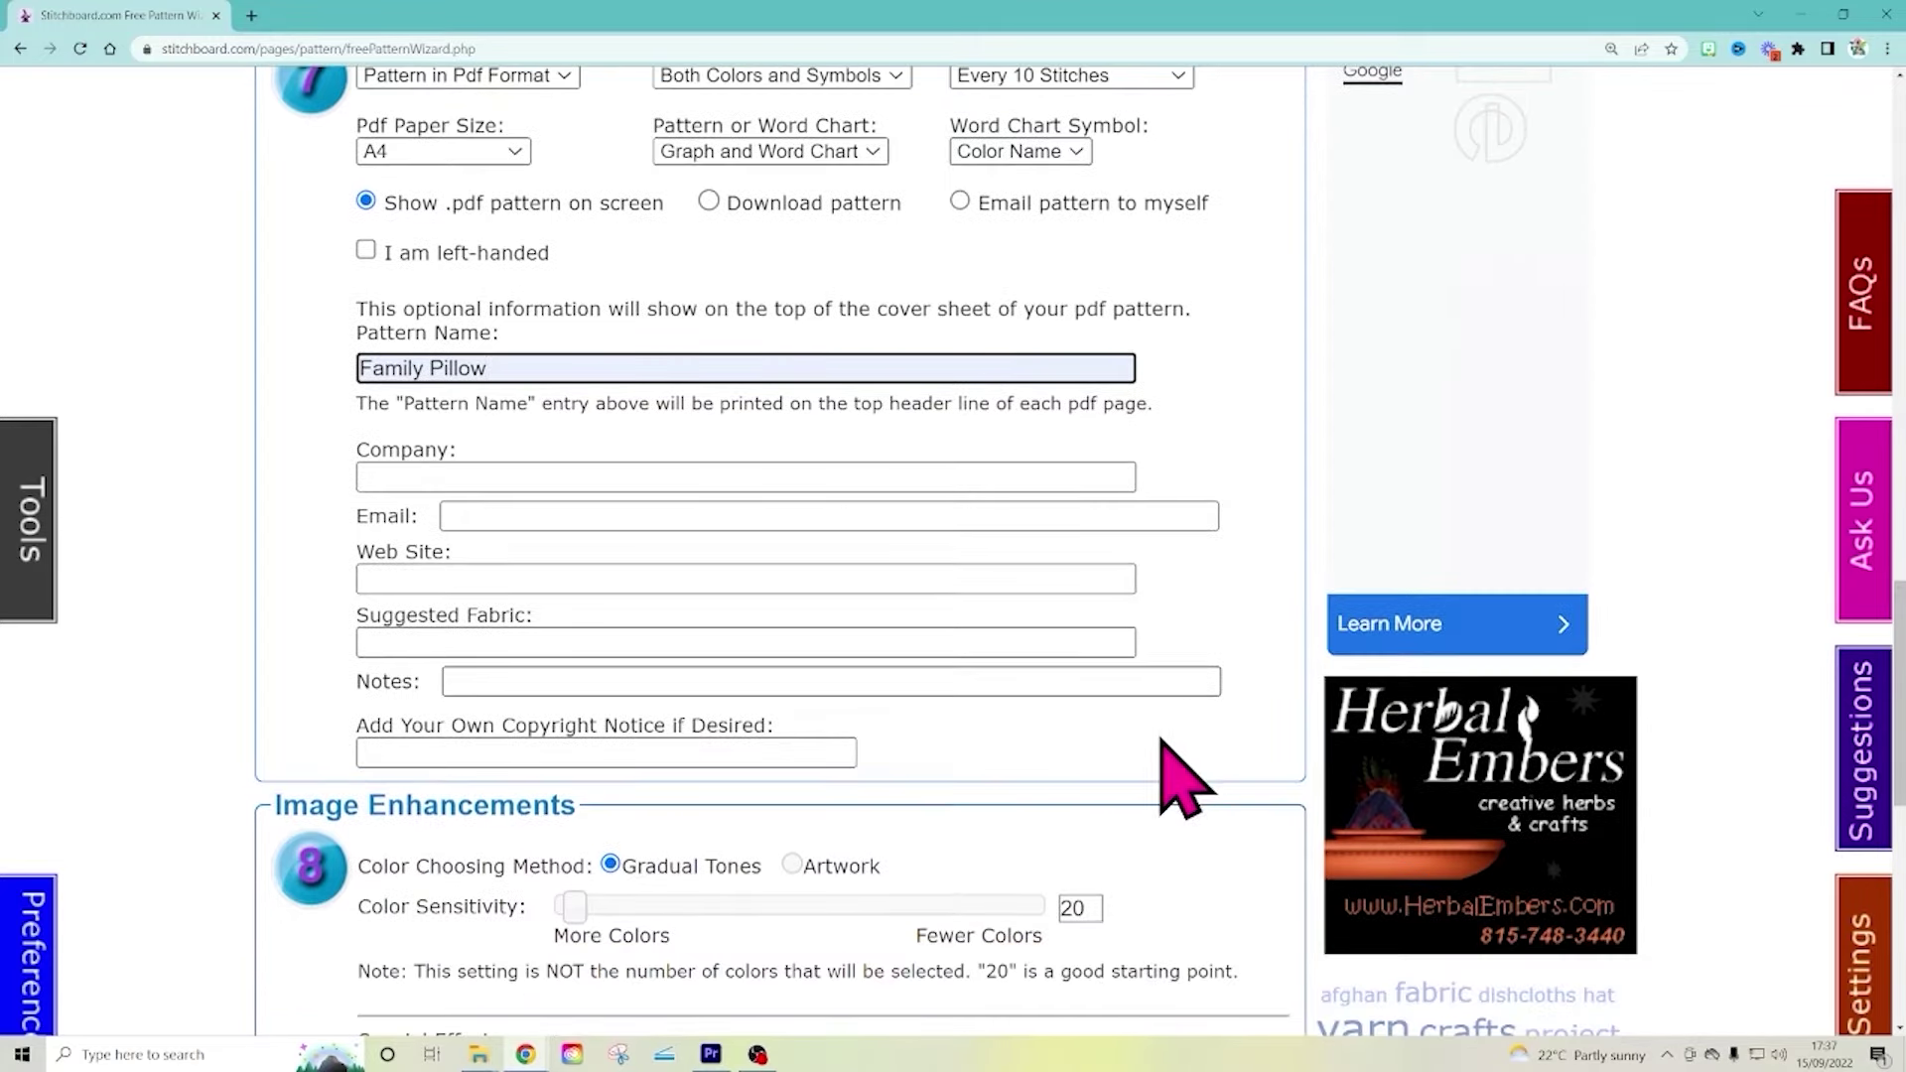
{"action": "scroll", "coordinate": [1178, 774], "scroll_direction": "down", "scroll_amount": 2}
{"action": "scroll", "coordinate": [1176, 775], "scroll_direction": "down", "scroll_amount": 1}
{"action": "scroll", "coordinate": [1177, 774], "scroll_direction": "down", "scroll_amount": 2}
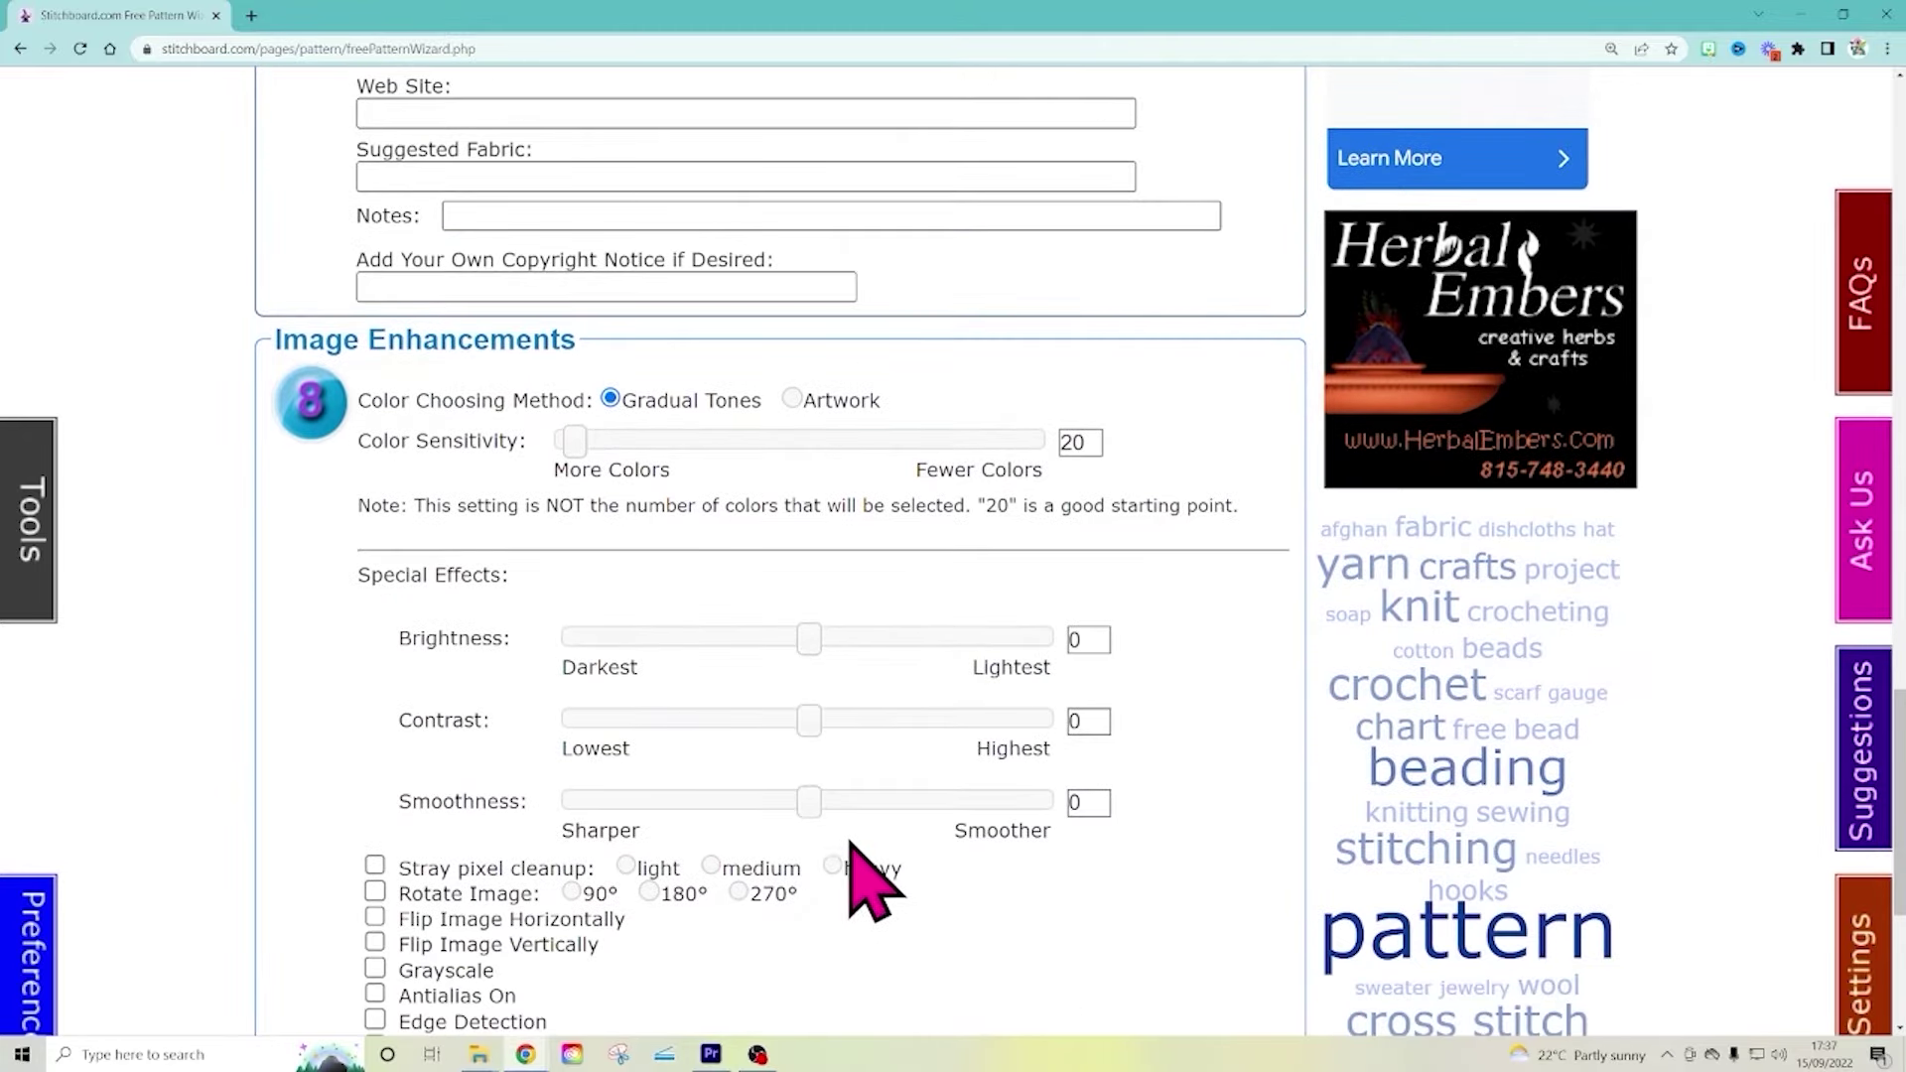
{"action": "scroll", "coordinate": [1097, 927], "scroll_direction": "down", "scroll_amount": 1}
{"action": "scroll", "coordinate": [1102, 939], "scroll_direction": "down", "scroll_amount": 1}
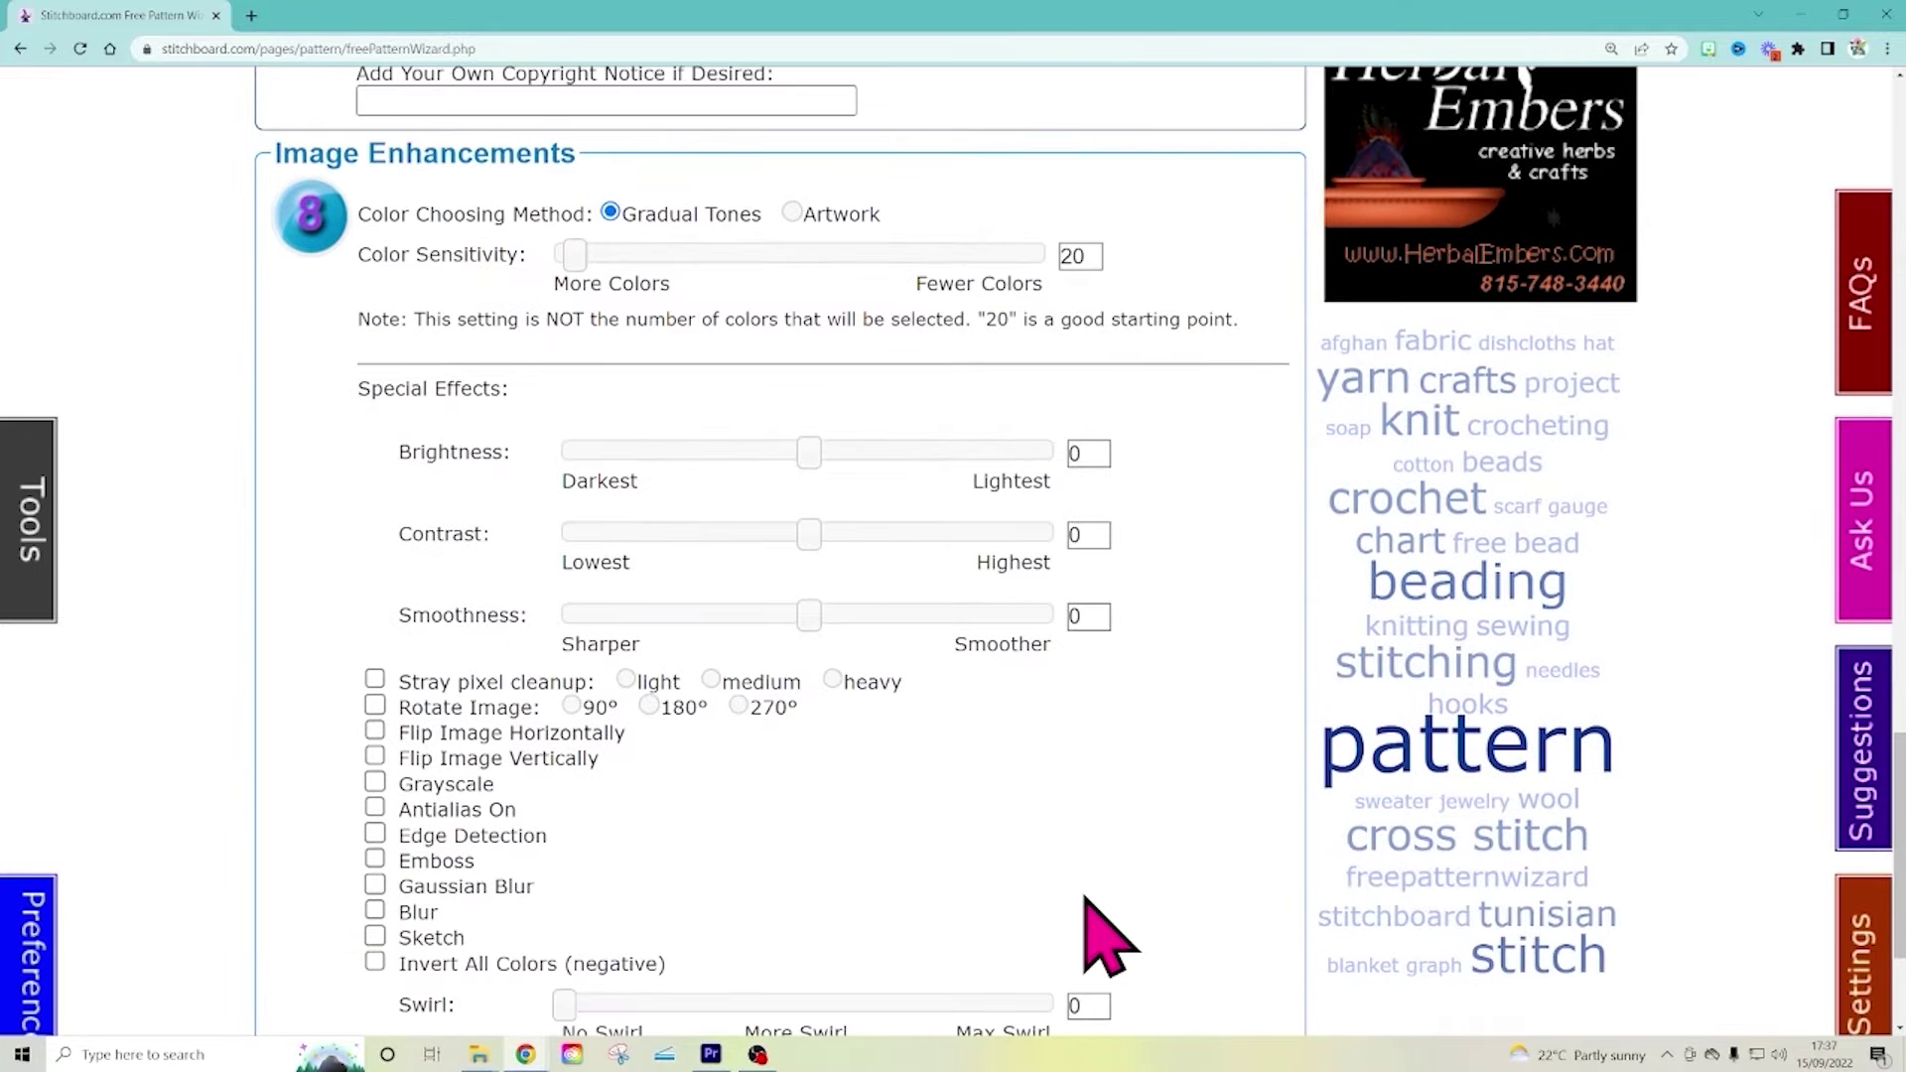
{"action": "scroll", "coordinate": [1098, 938], "scroll_direction": "down", "scroll_amount": 1}
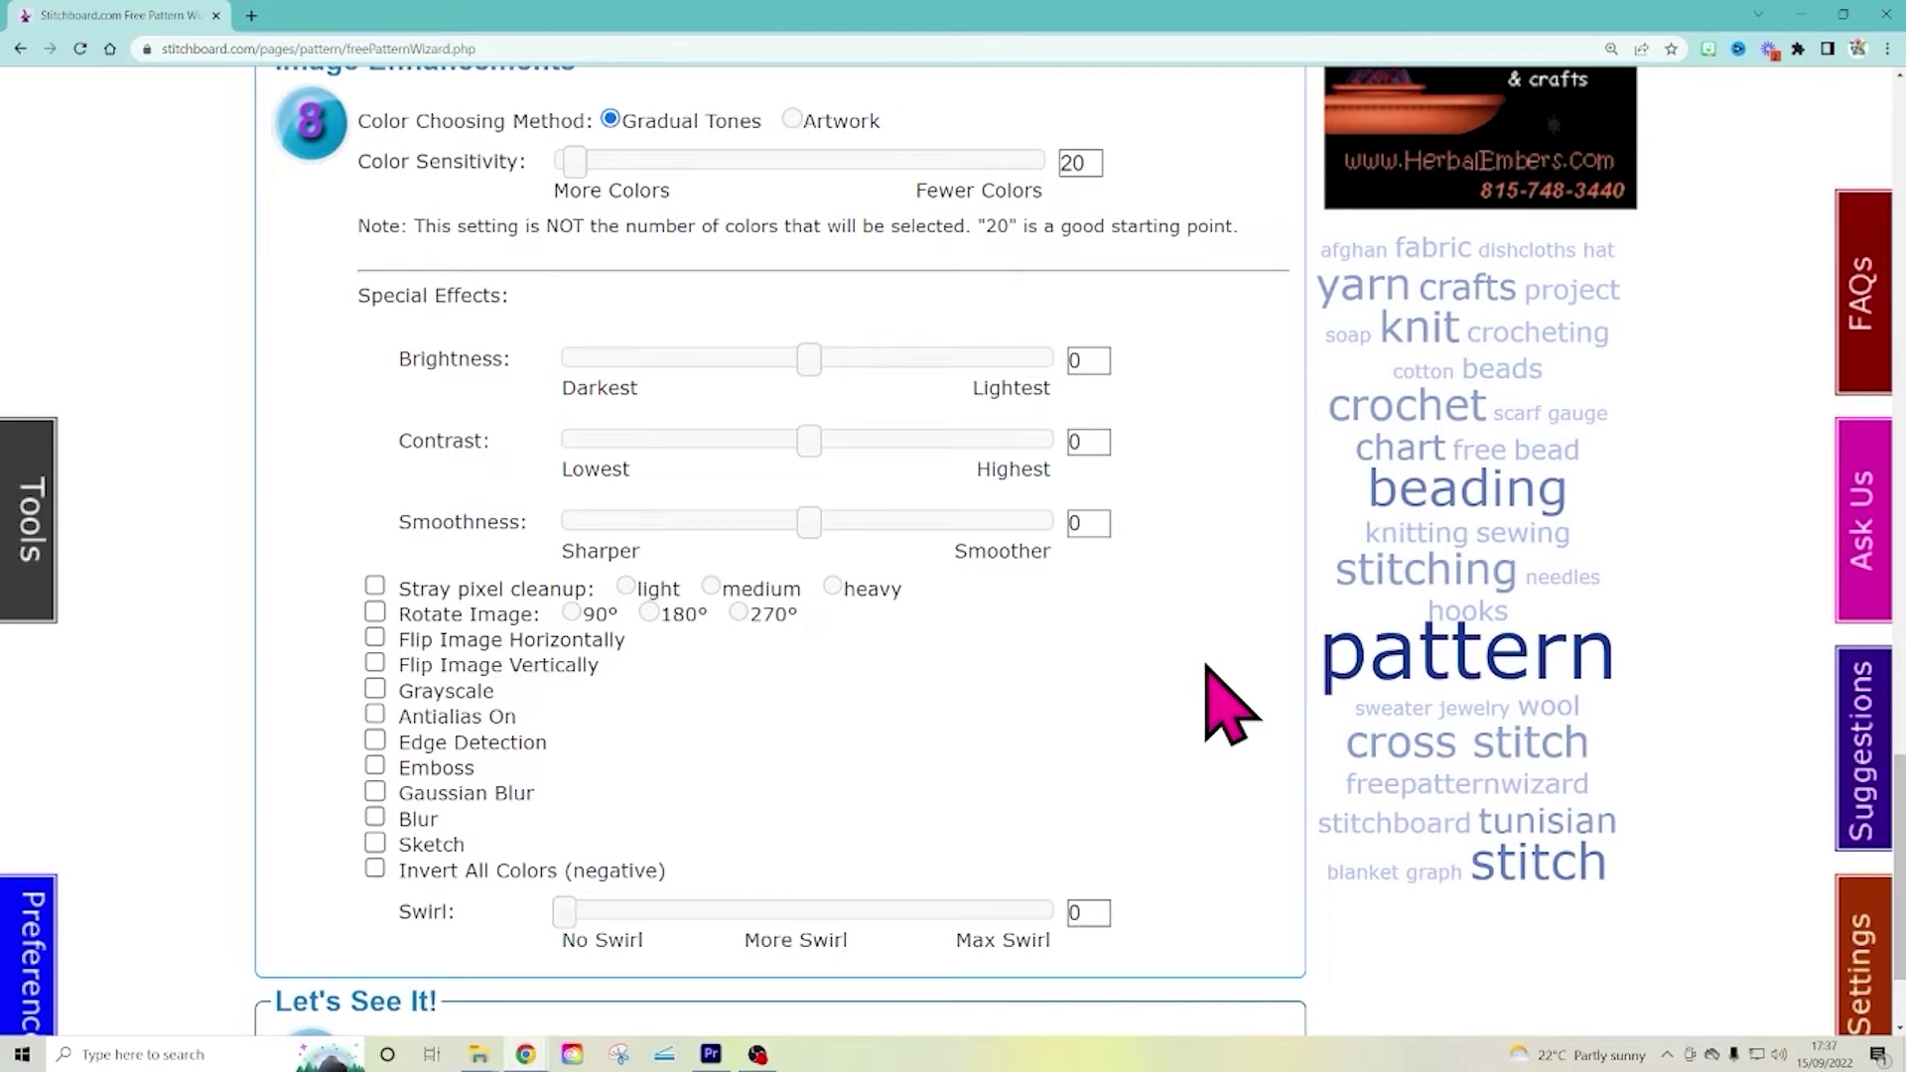
{"action": "scroll", "coordinate": [1185, 735], "scroll_direction": "down", "scroll_amount": 2}
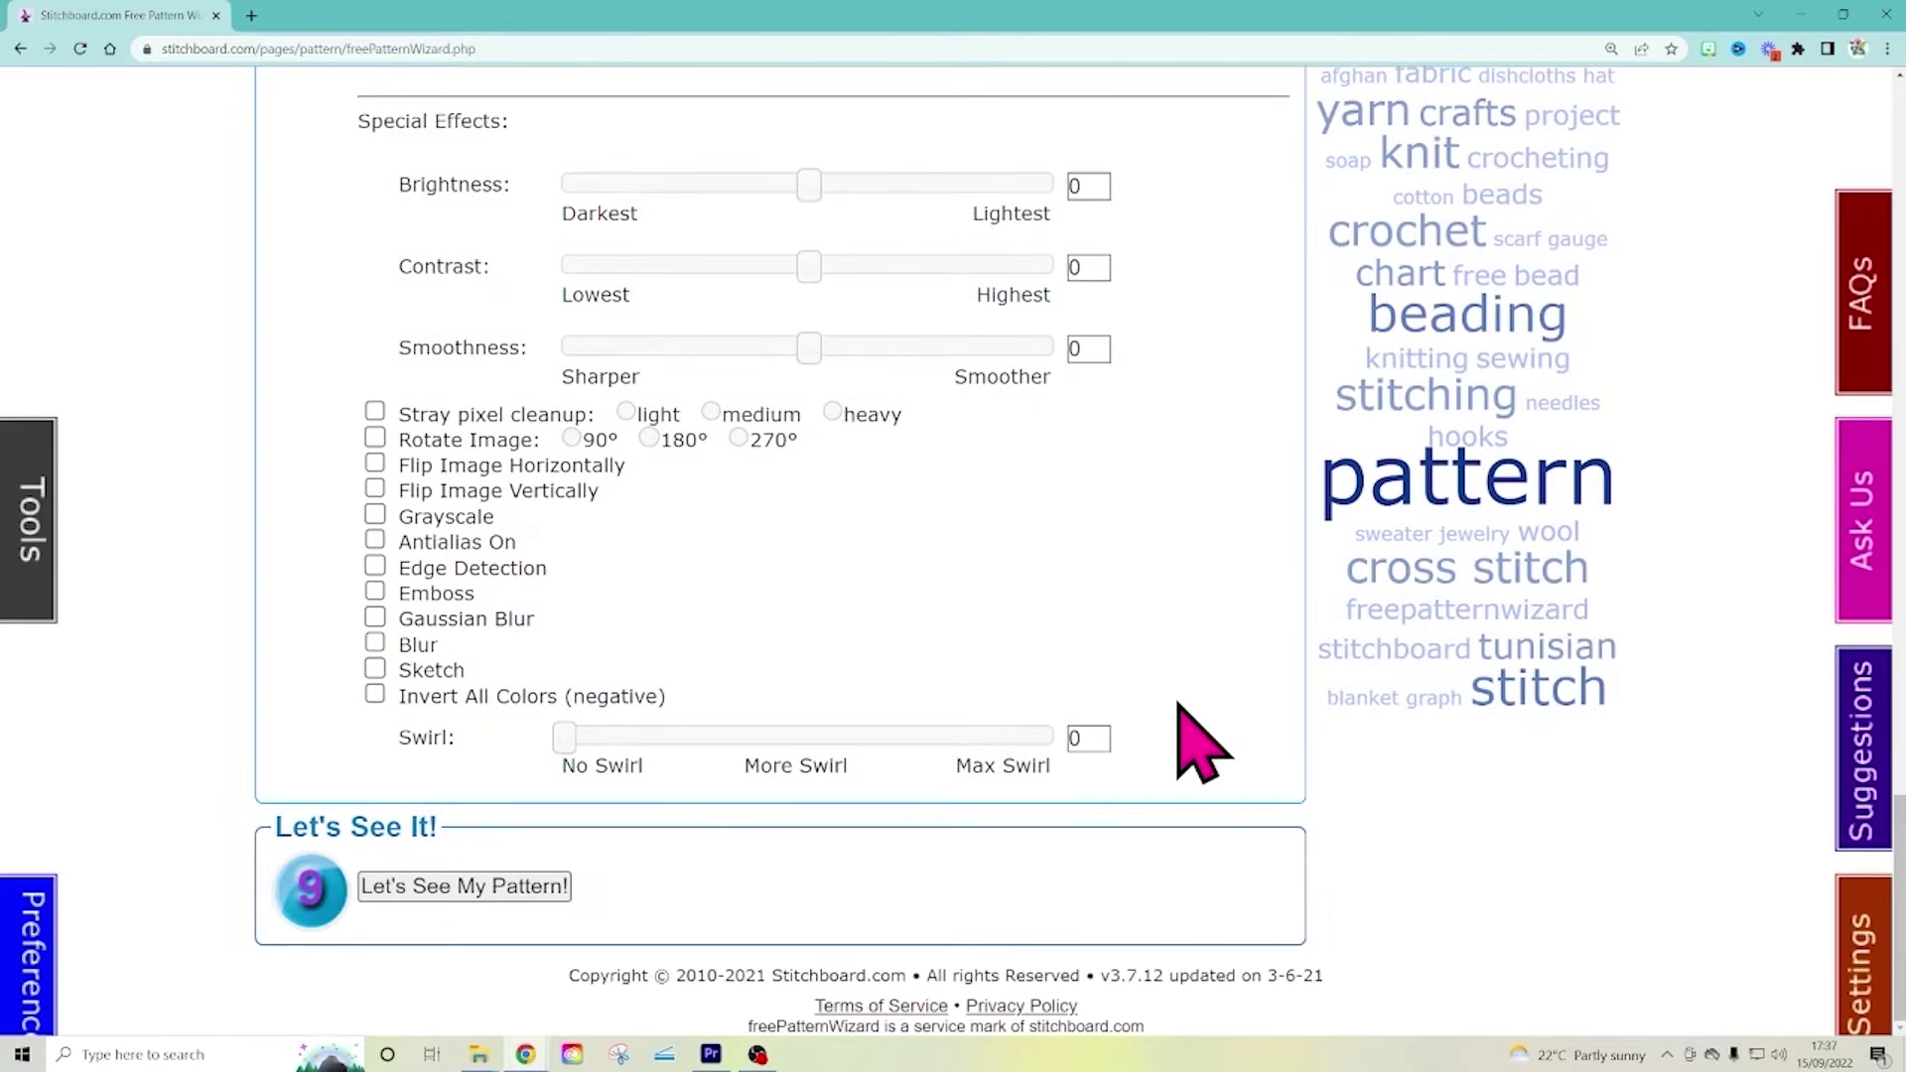
{"action": "left_click", "coordinate": [514, 894]}
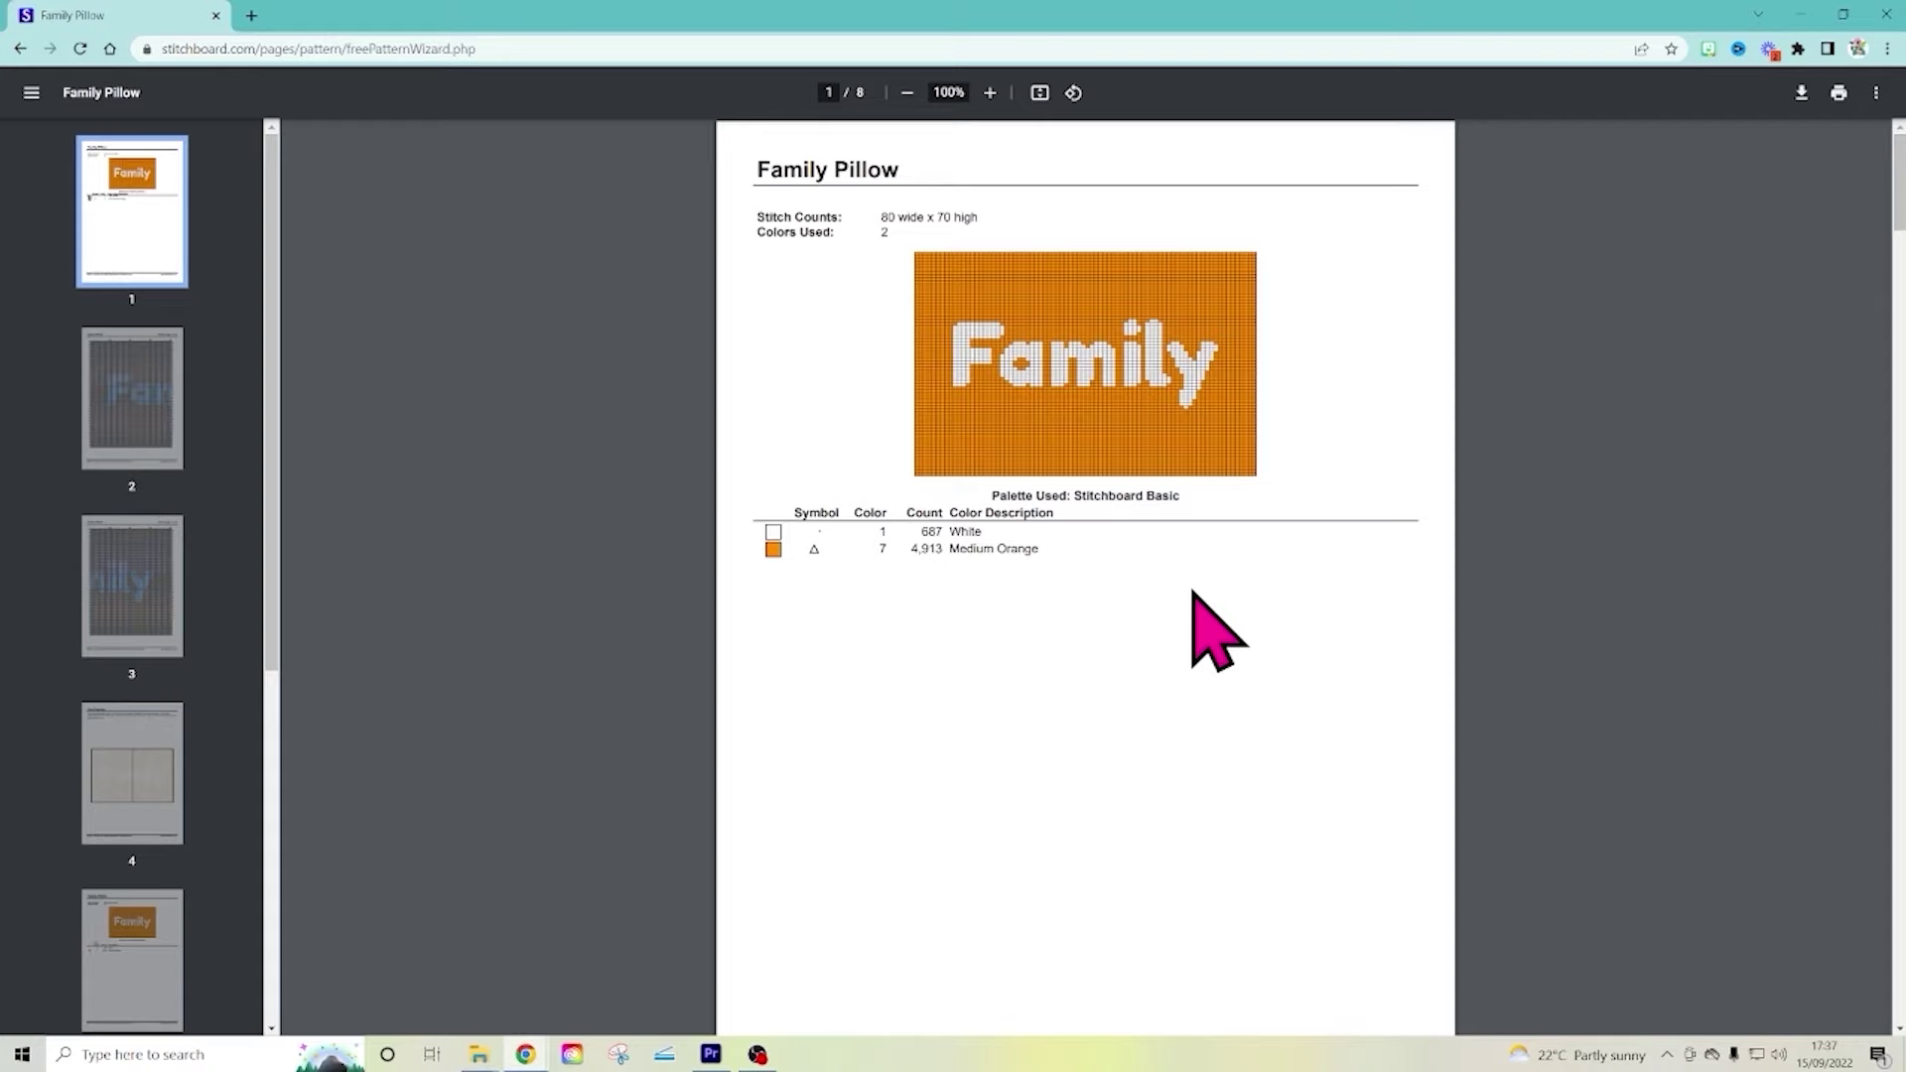
{"action": "scroll", "coordinate": [1063, 637], "scroll_direction": "down", "scroll_amount": 2}
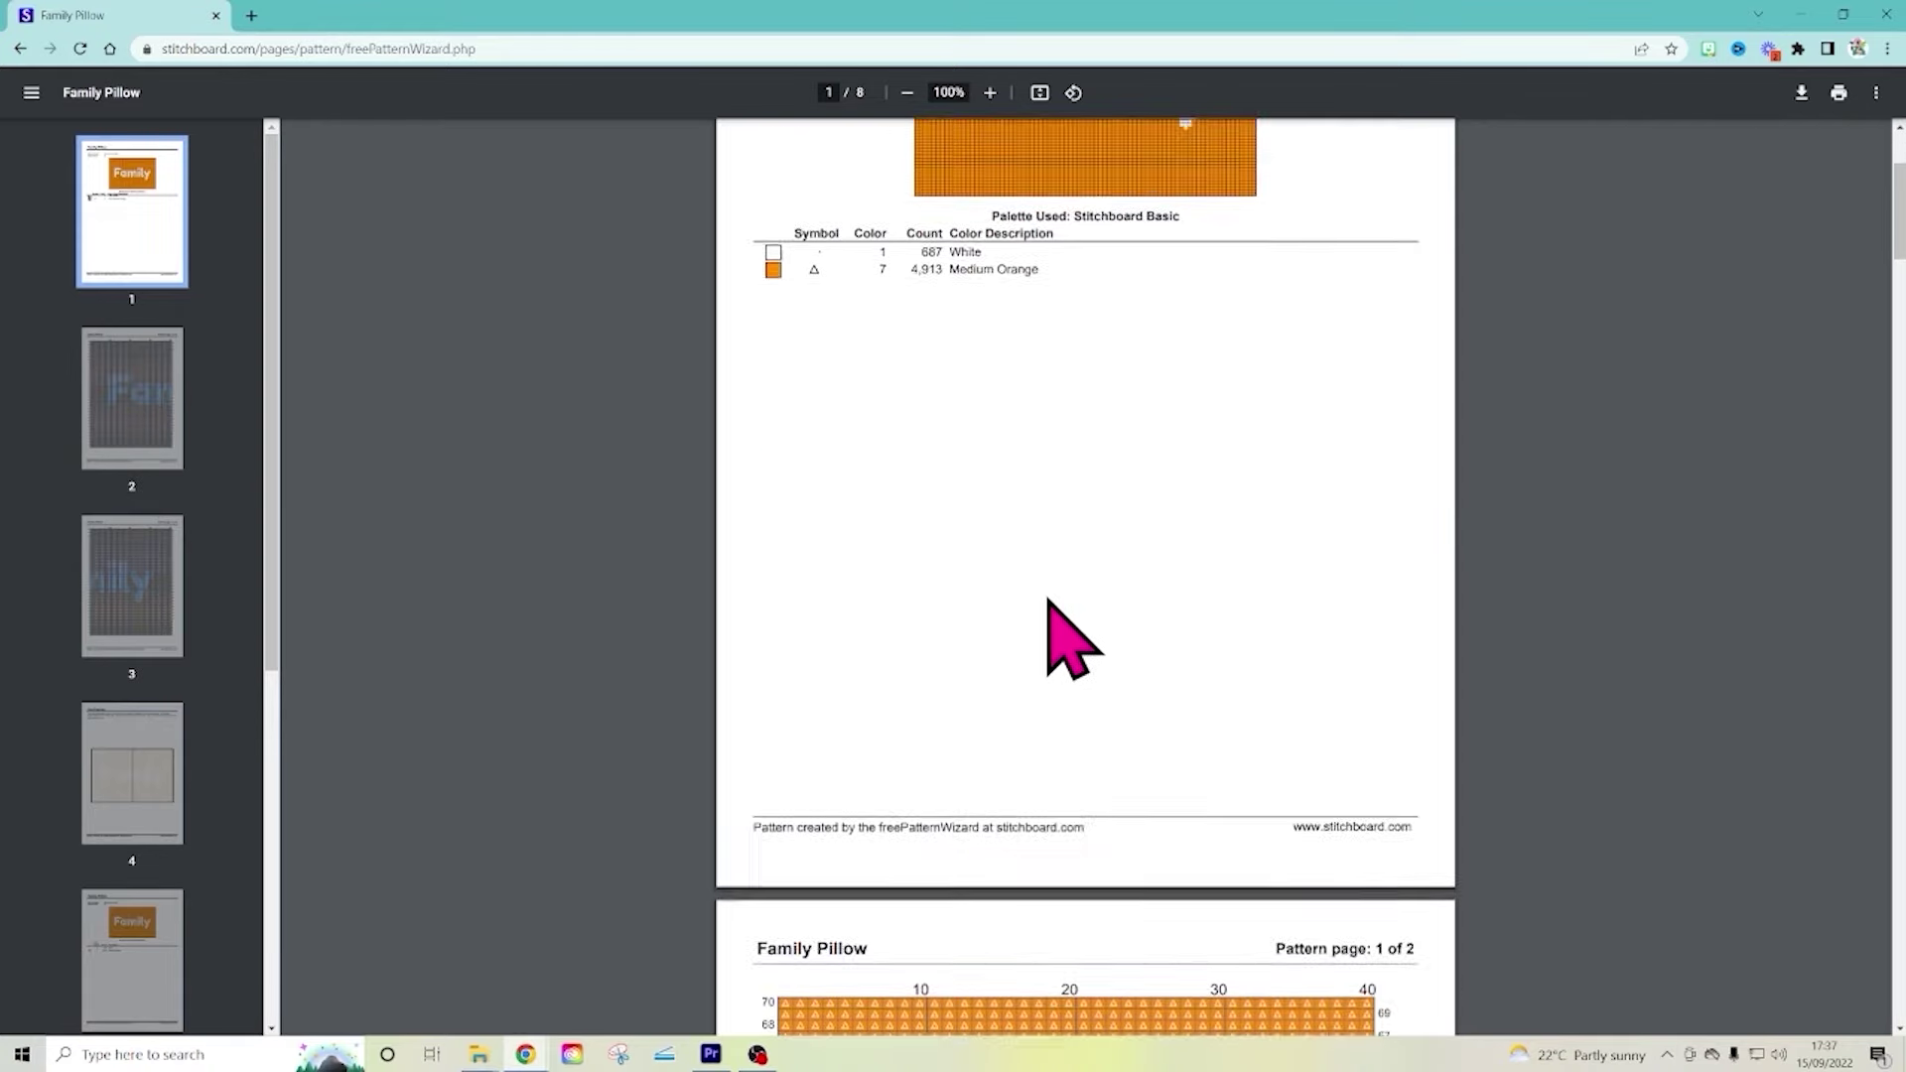
{"action": "scroll", "coordinate": [1102, 634], "scroll_direction": "down", "scroll_amount": 4}
{"action": "scroll", "coordinate": [1404, 704], "scroll_direction": "down", "scroll_amount": 3}
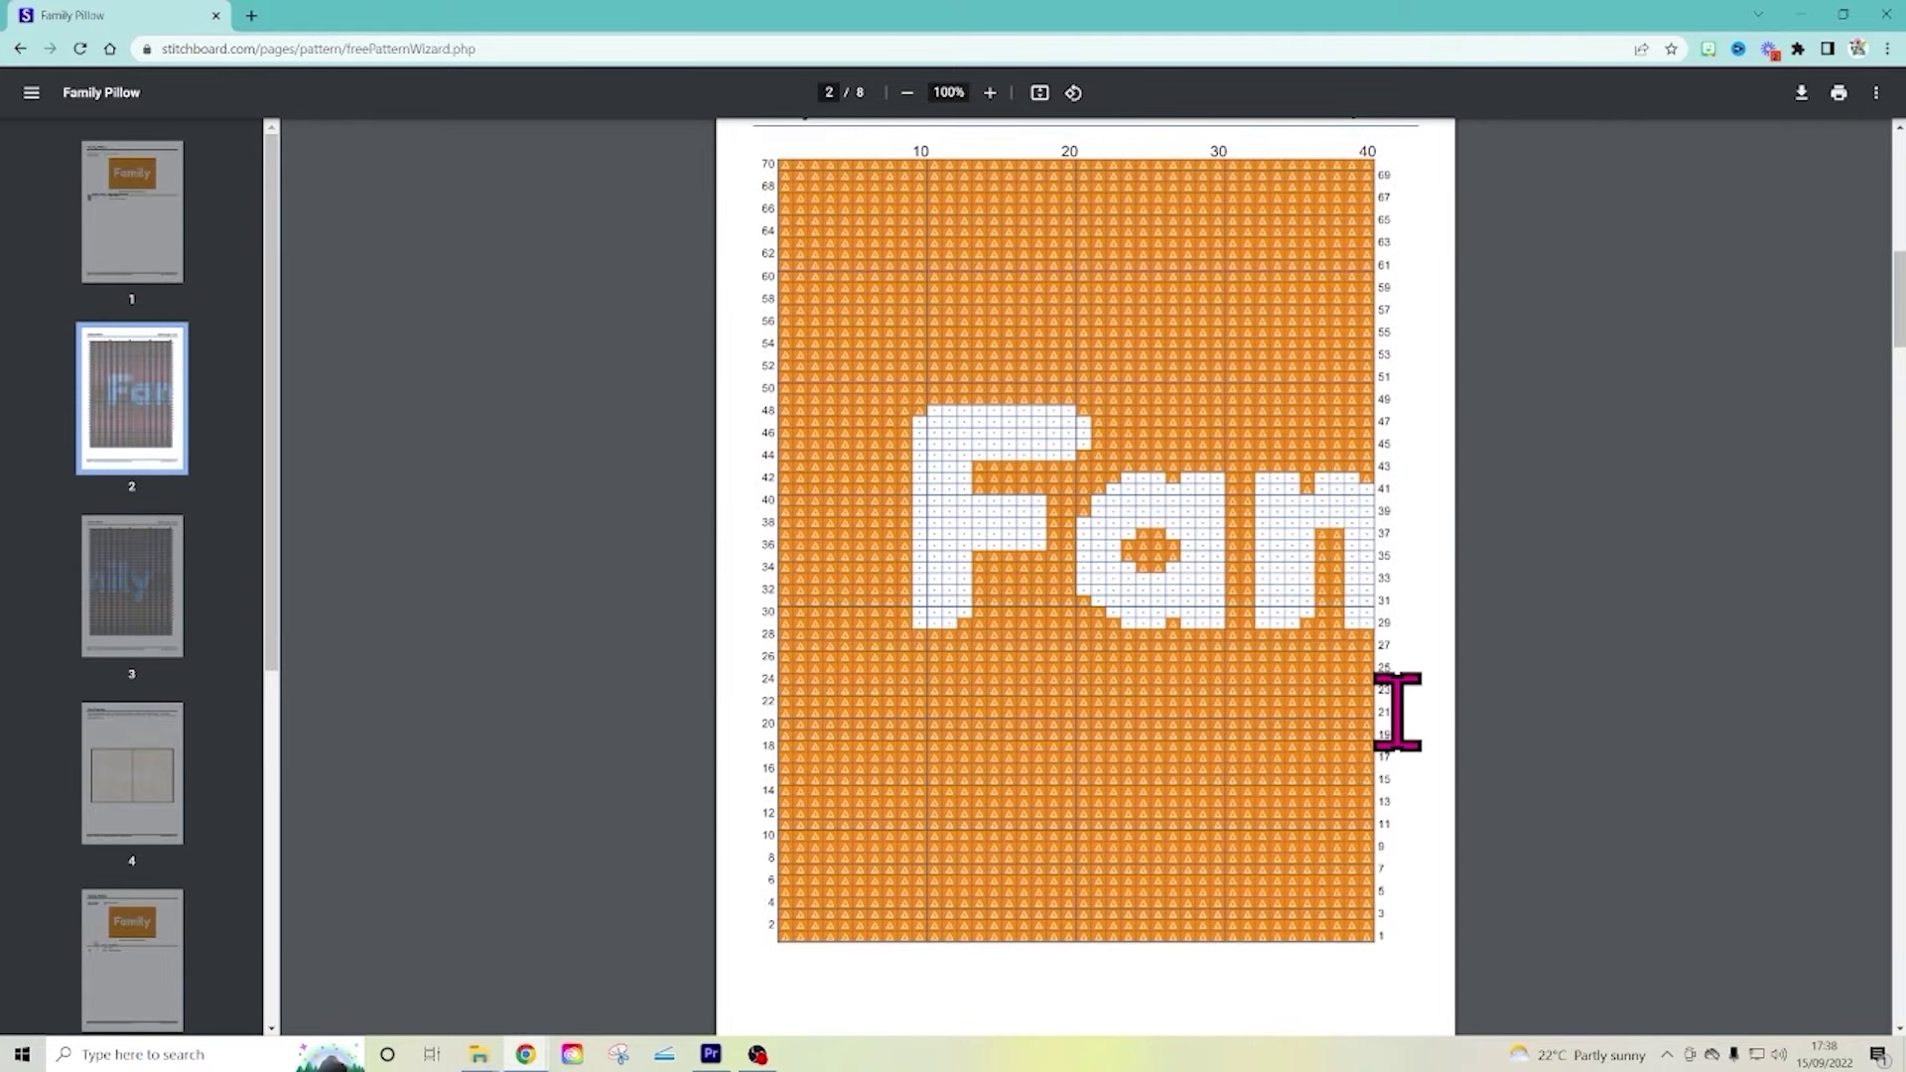
{"action": "scroll", "coordinate": [1296, 703], "scroll_direction": "down", "scroll_amount": 3}
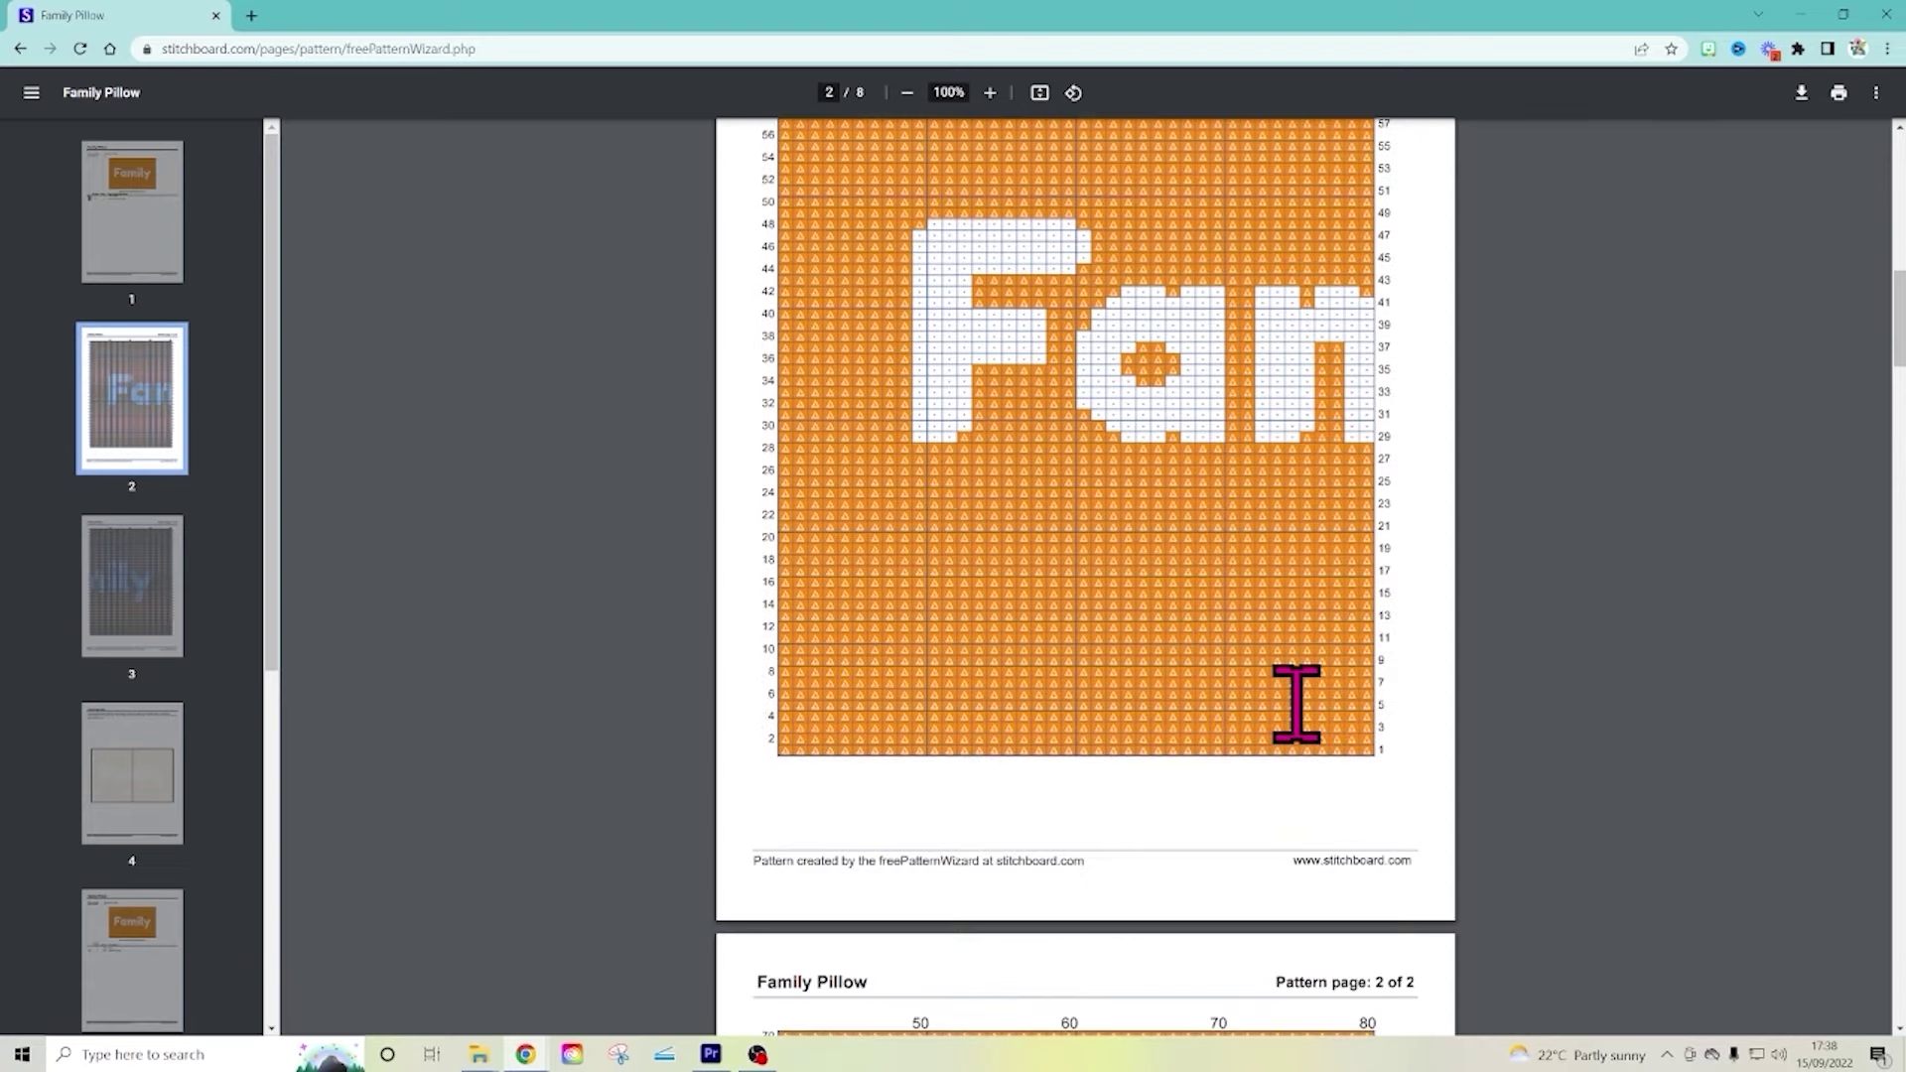
{"action": "scroll", "coordinate": [1295, 703], "scroll_direction": "down", "scroll_amount": 5}
{"action": "scroll", "coordinate": [1294, 702], "scroll_direction": "down", "scroll_amount": 9}
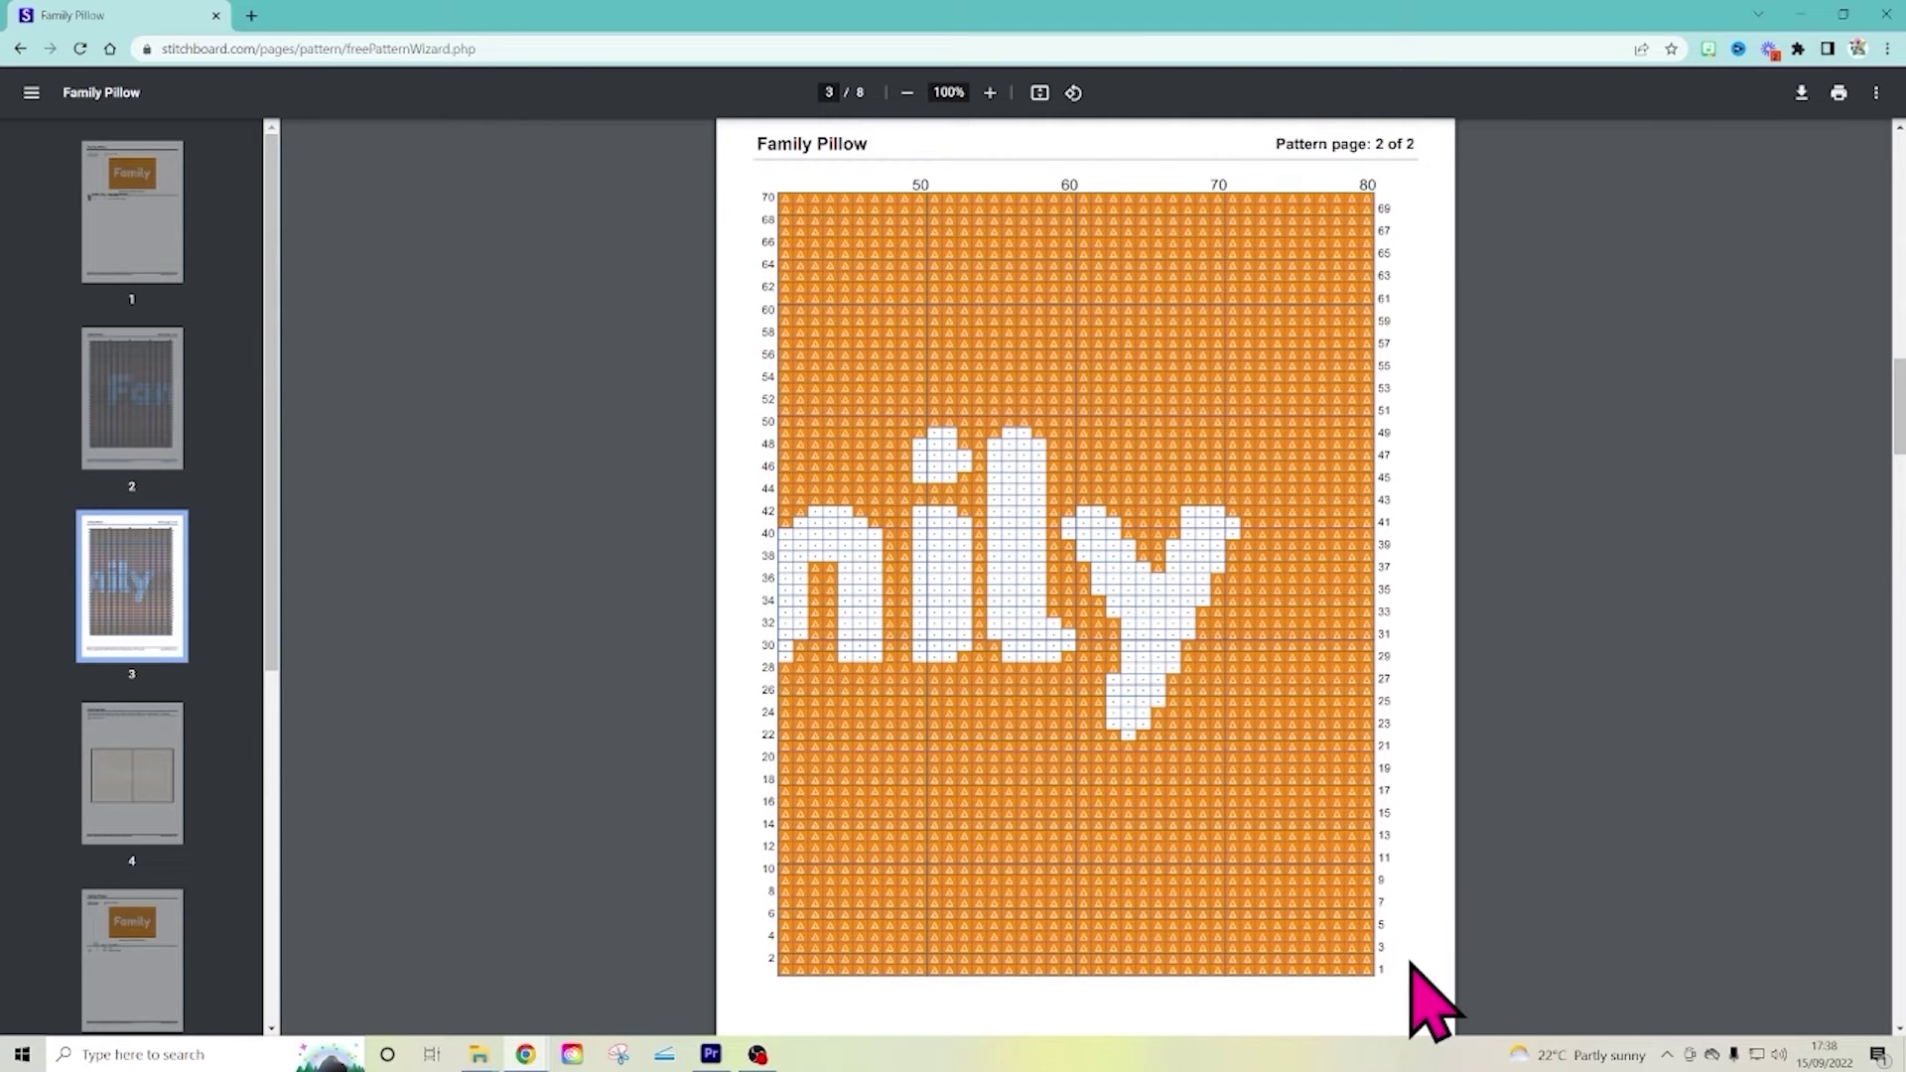
{"action": "scroll", "coordinate": [1413, 1000], "scroll_direction": "down", "scroll_amount": 5}
{"action": "scroll", "coordinate": [1412, 967], "scroll_direction": "down", "scroll_amount": 1}
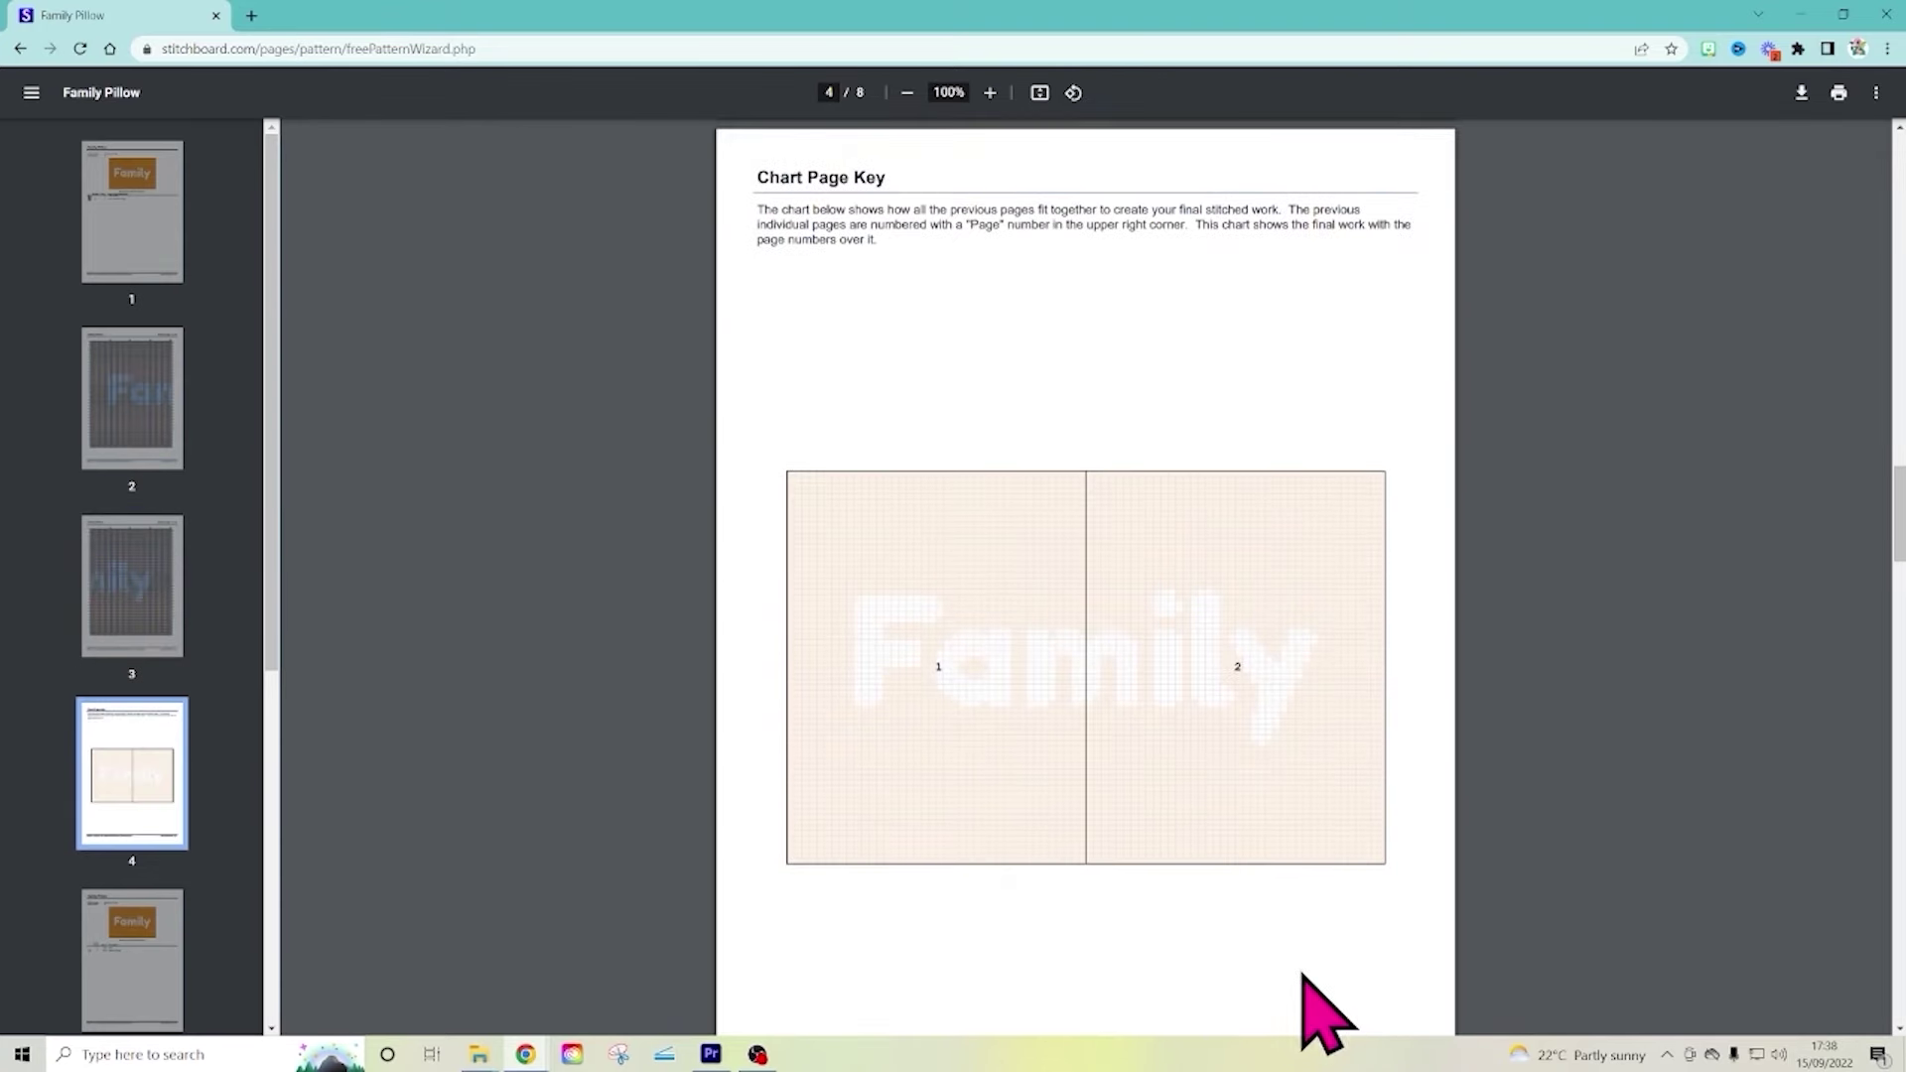
{"action": "scroll", "coordinate": [1136, 931], "scroll_direction": "down", "scroll_amount": 2}
{"action": "scroll", "coordinate": [1186, 885], "scroll_direction": "down", "scroll_amount": 1}
{"action": "scroll", "coordinate": [1191, 893], "scroll_direction": "down", "scroll_amount": 4}
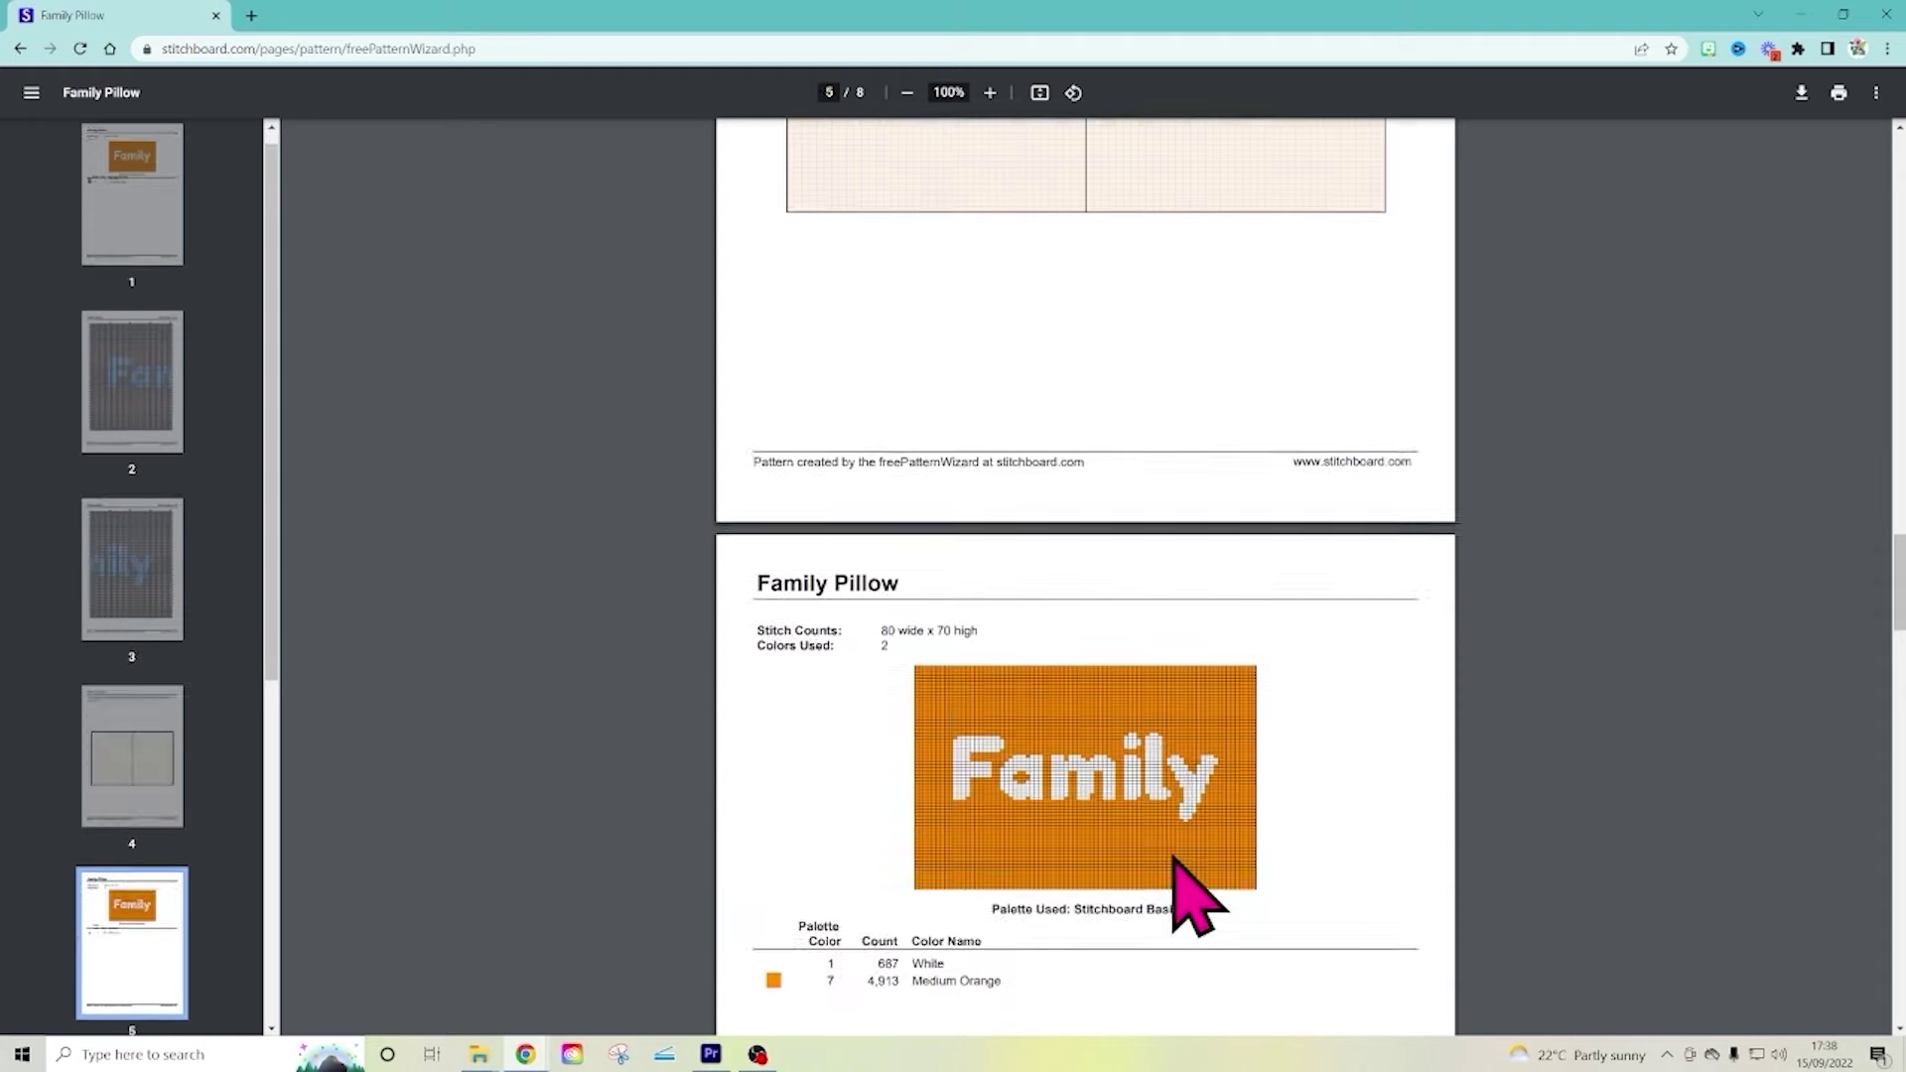
{"action": "scroll", "coordinate": [1222, 884], "scroll_direction": "down", "scroll_amount": 5}
{"action": "scroll", "coordinate": [1225, 864], "scroll_direction": "down", "scroll_amount": 4}
{"action": "scroll", "coordinate": [1248, 890], "scroll_direction": "down", "scroll_amount": 5}
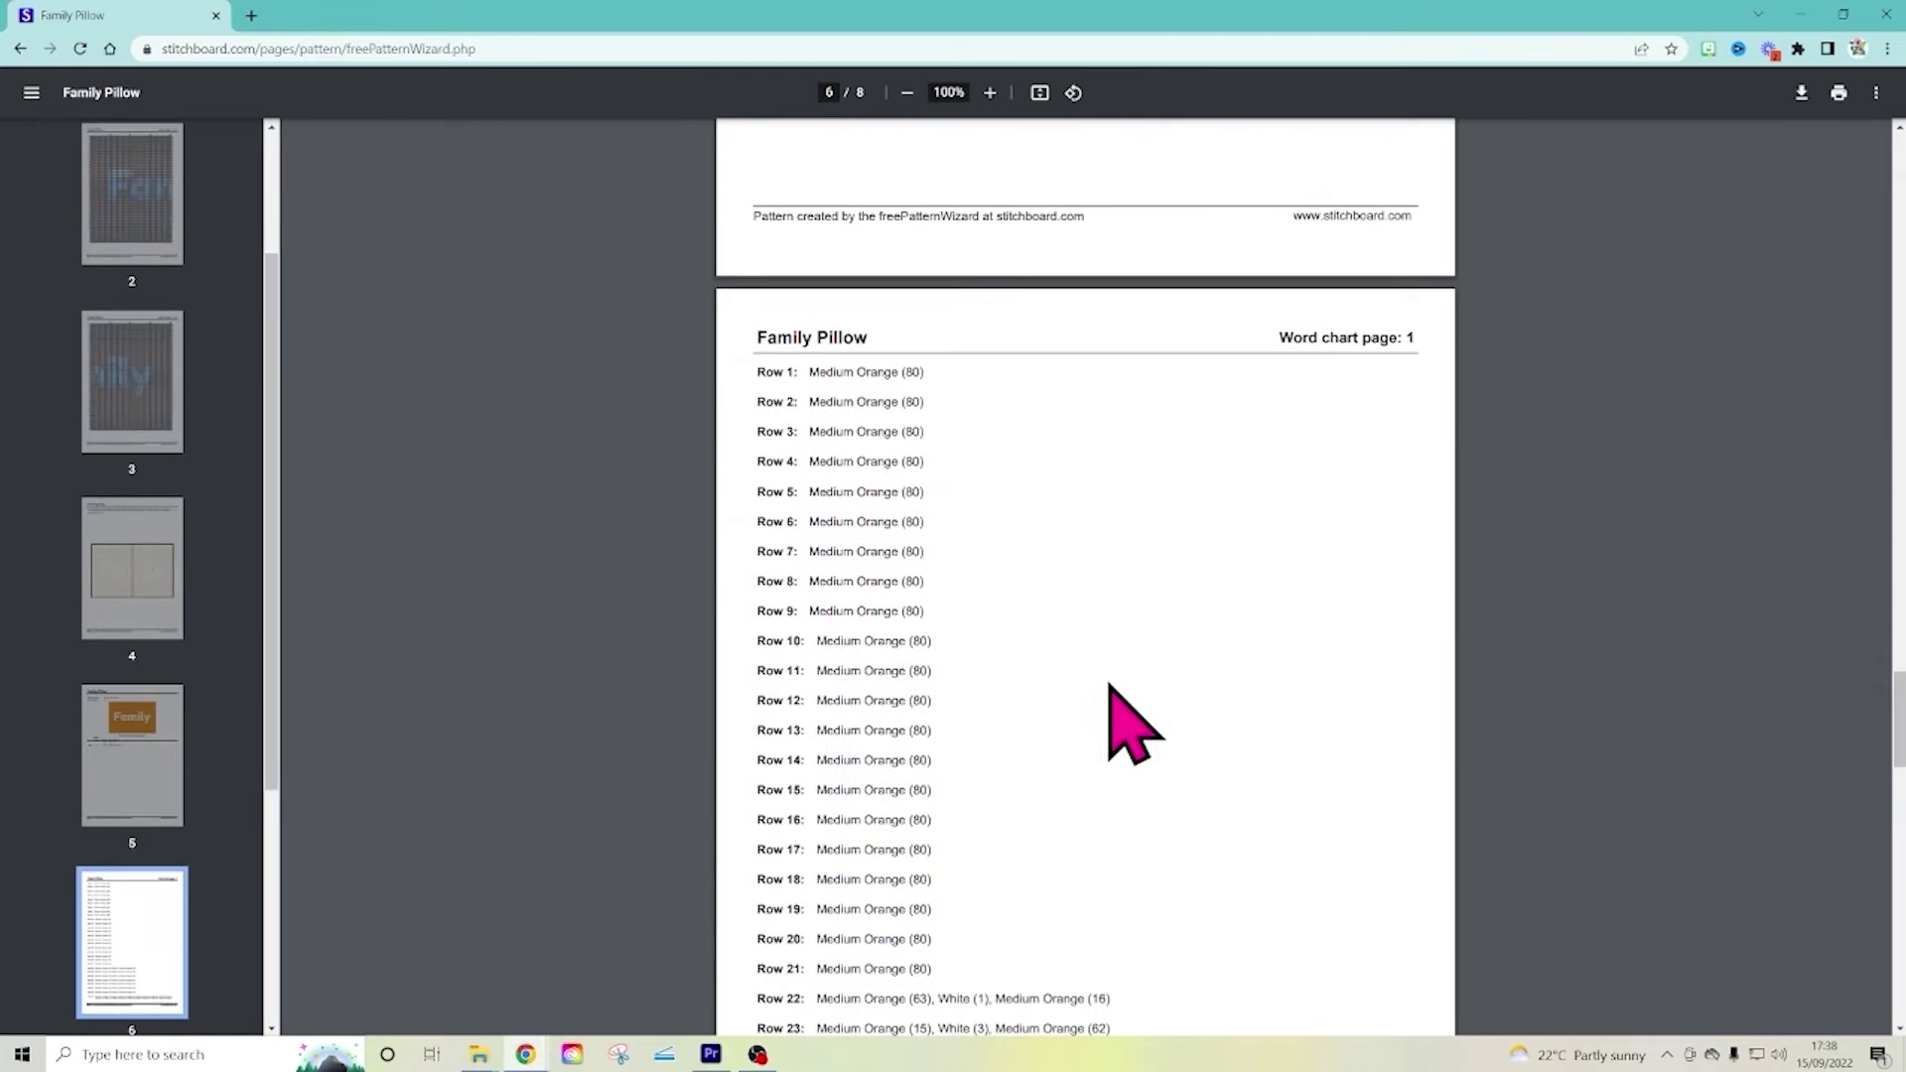
{"action": "scroll", "coordinate": [1199, 902], "scroll_direction": "down", "scroll_amount": 2}
{"action": "scroll", "coordinate": [1229, 901], "scroll_direction": "down", "scroll_amount": 2}
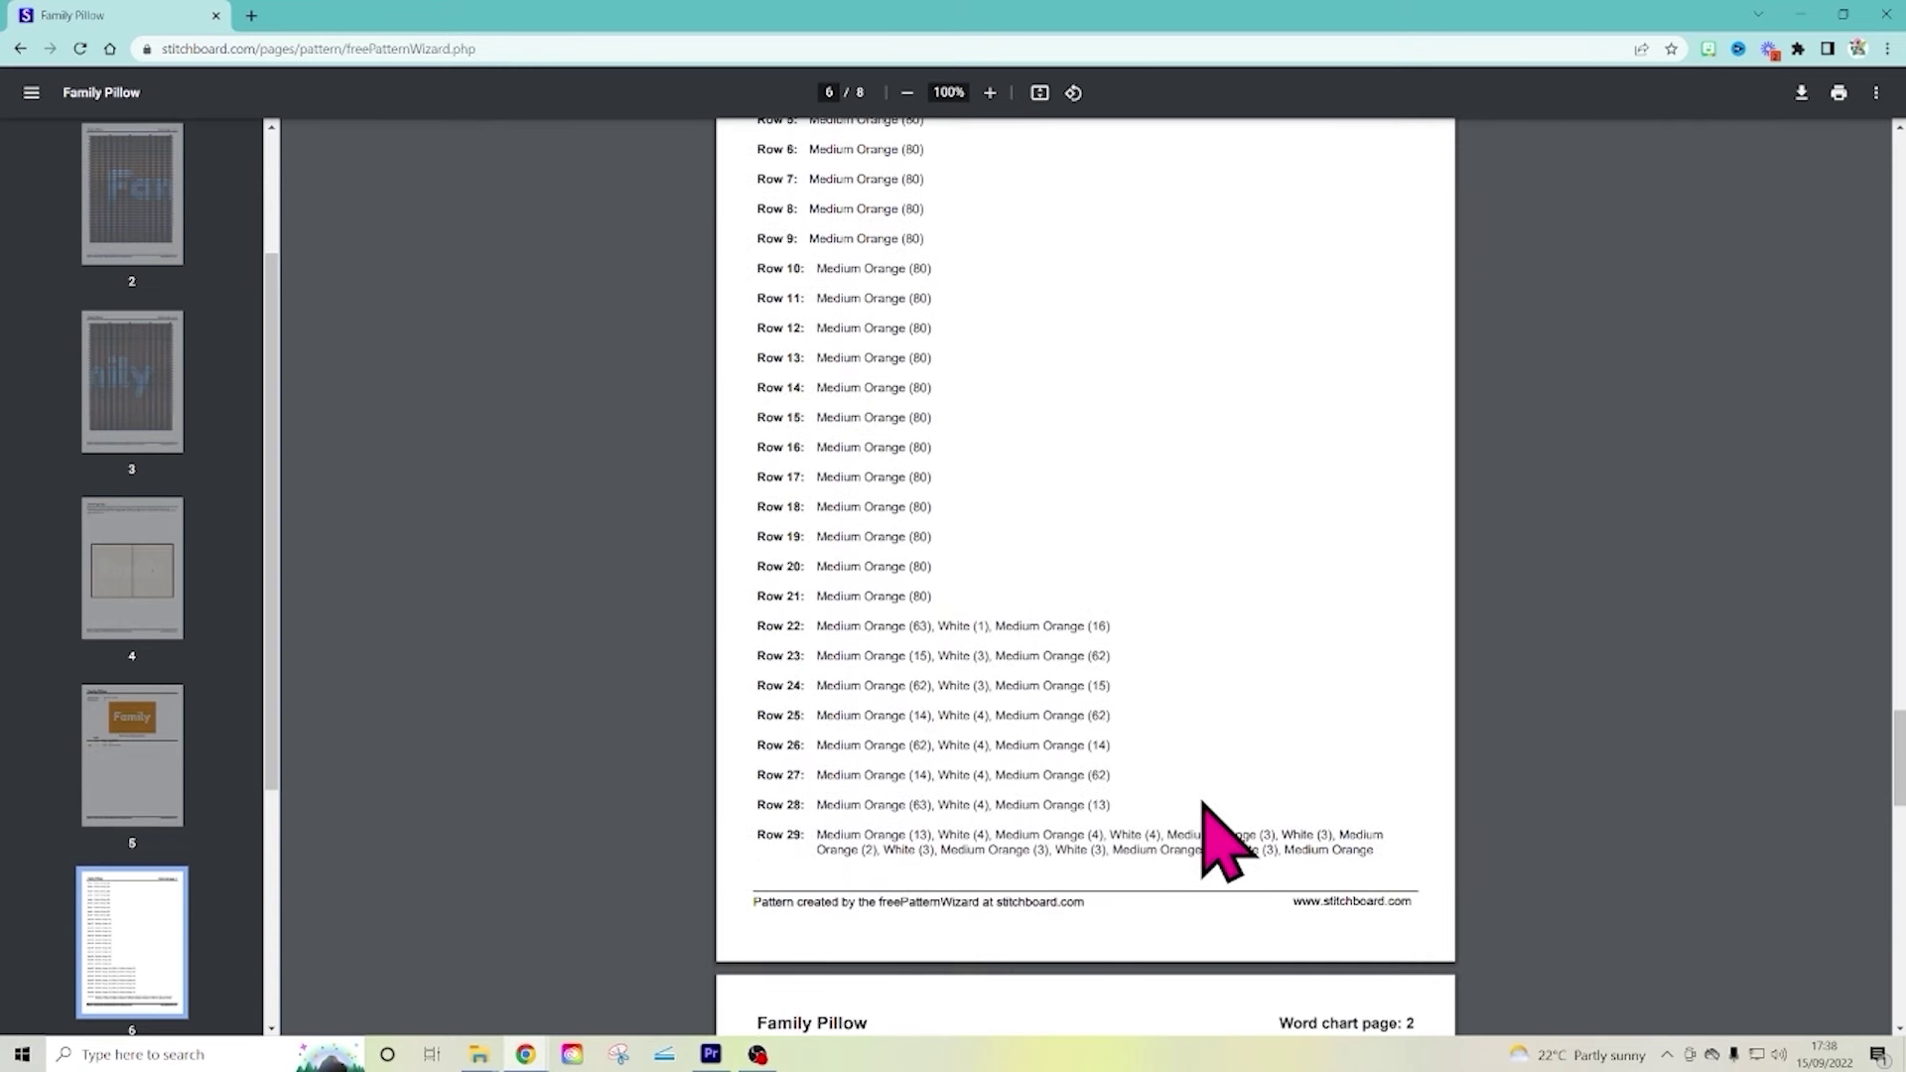
{"action": "scroll", "coordinate": [1237, 640], "scroll_direction": "down", "scroll_amount": 2}
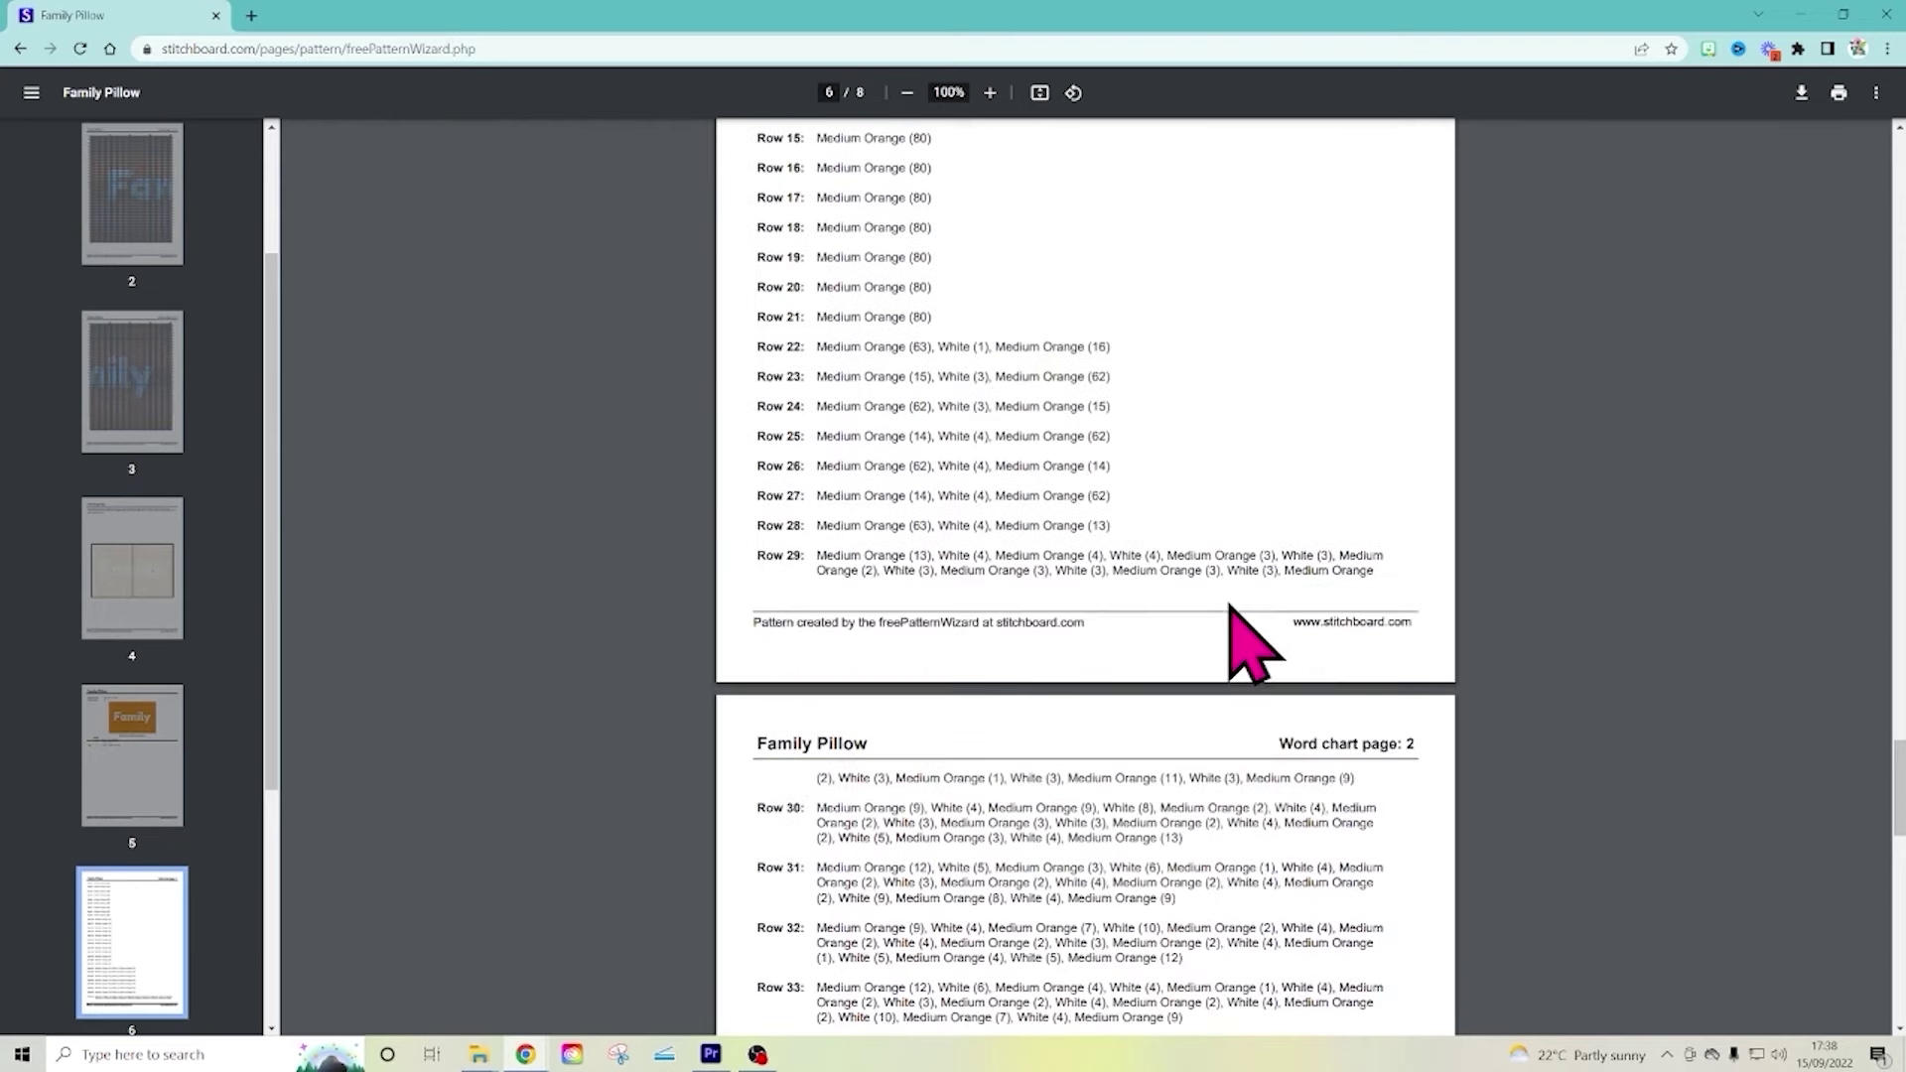
{"action": "scroll", "coordinate": [1247, 630], "scroll_direction": "down", "scroll_amount": 3}
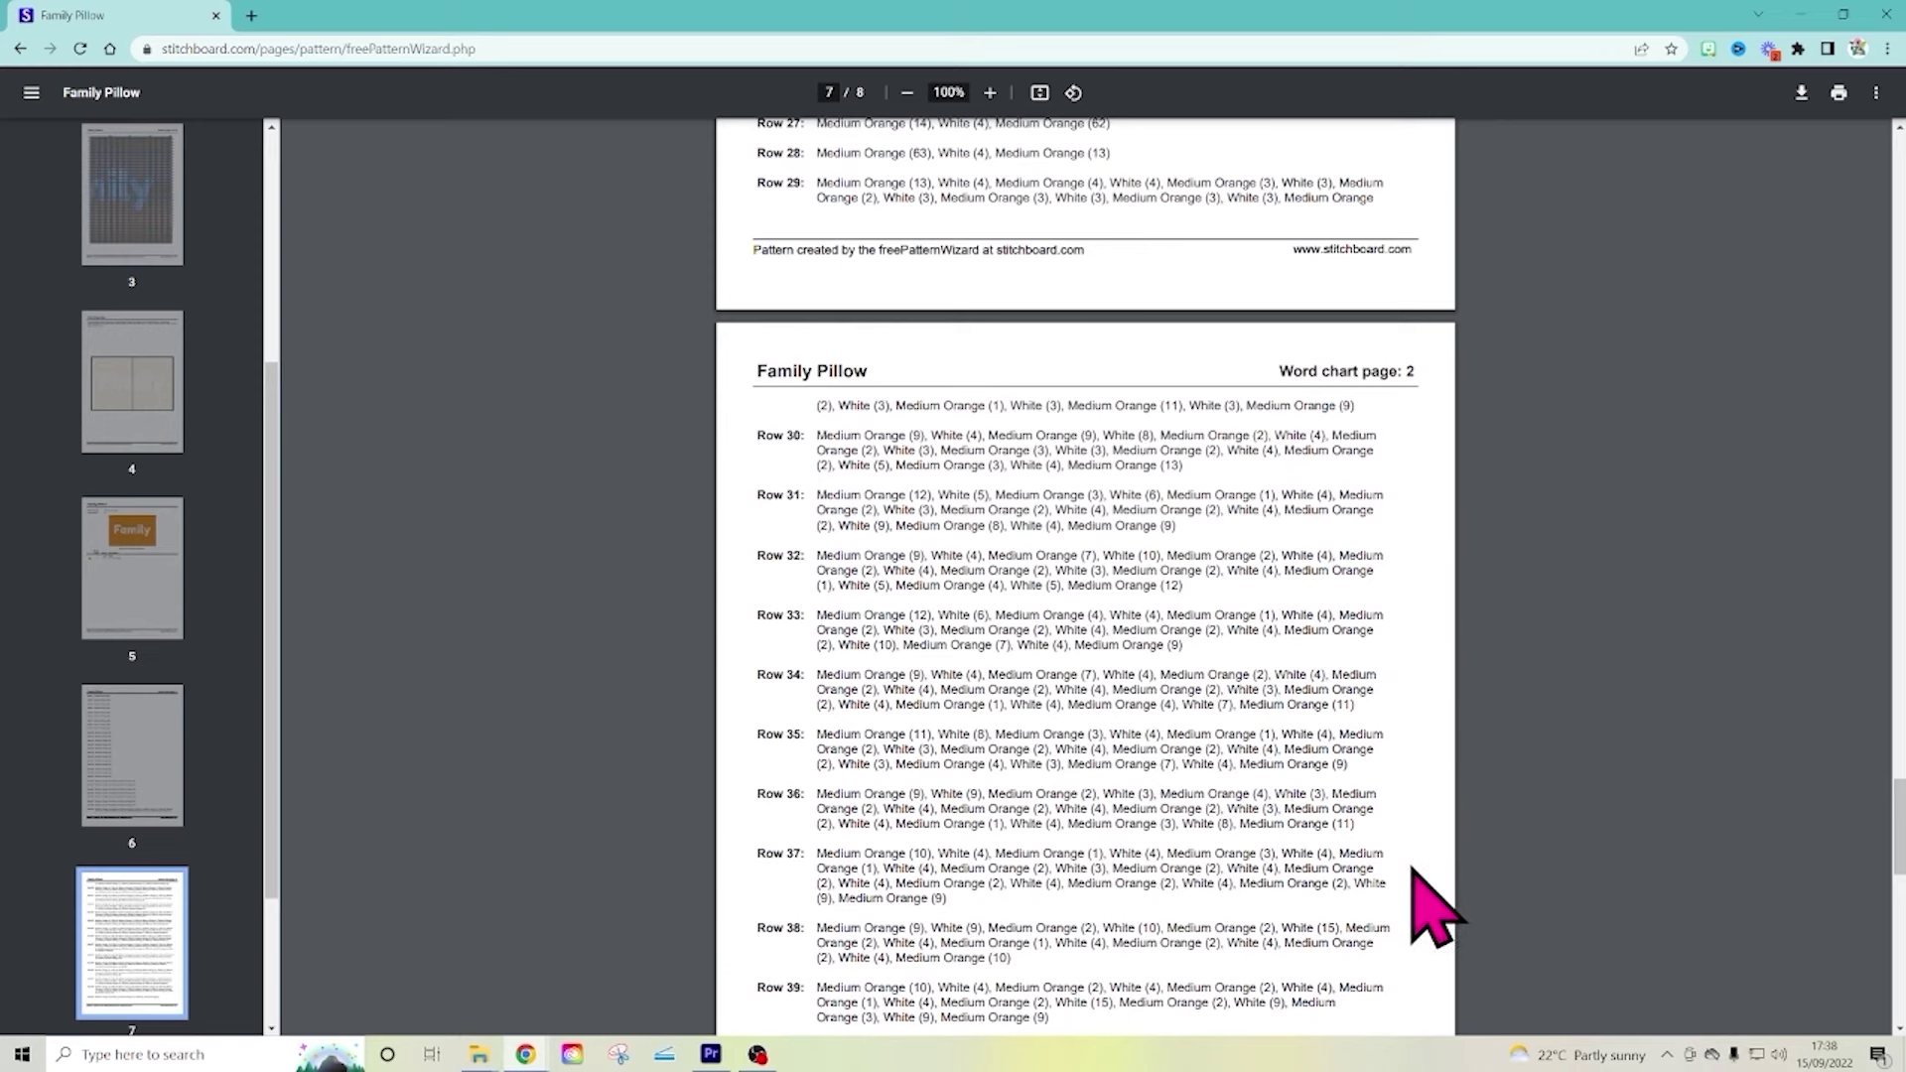
{"action": "scroll", "coordinate": [1404, 865], "scroll_direction": "up", "scroll_amount": 4}
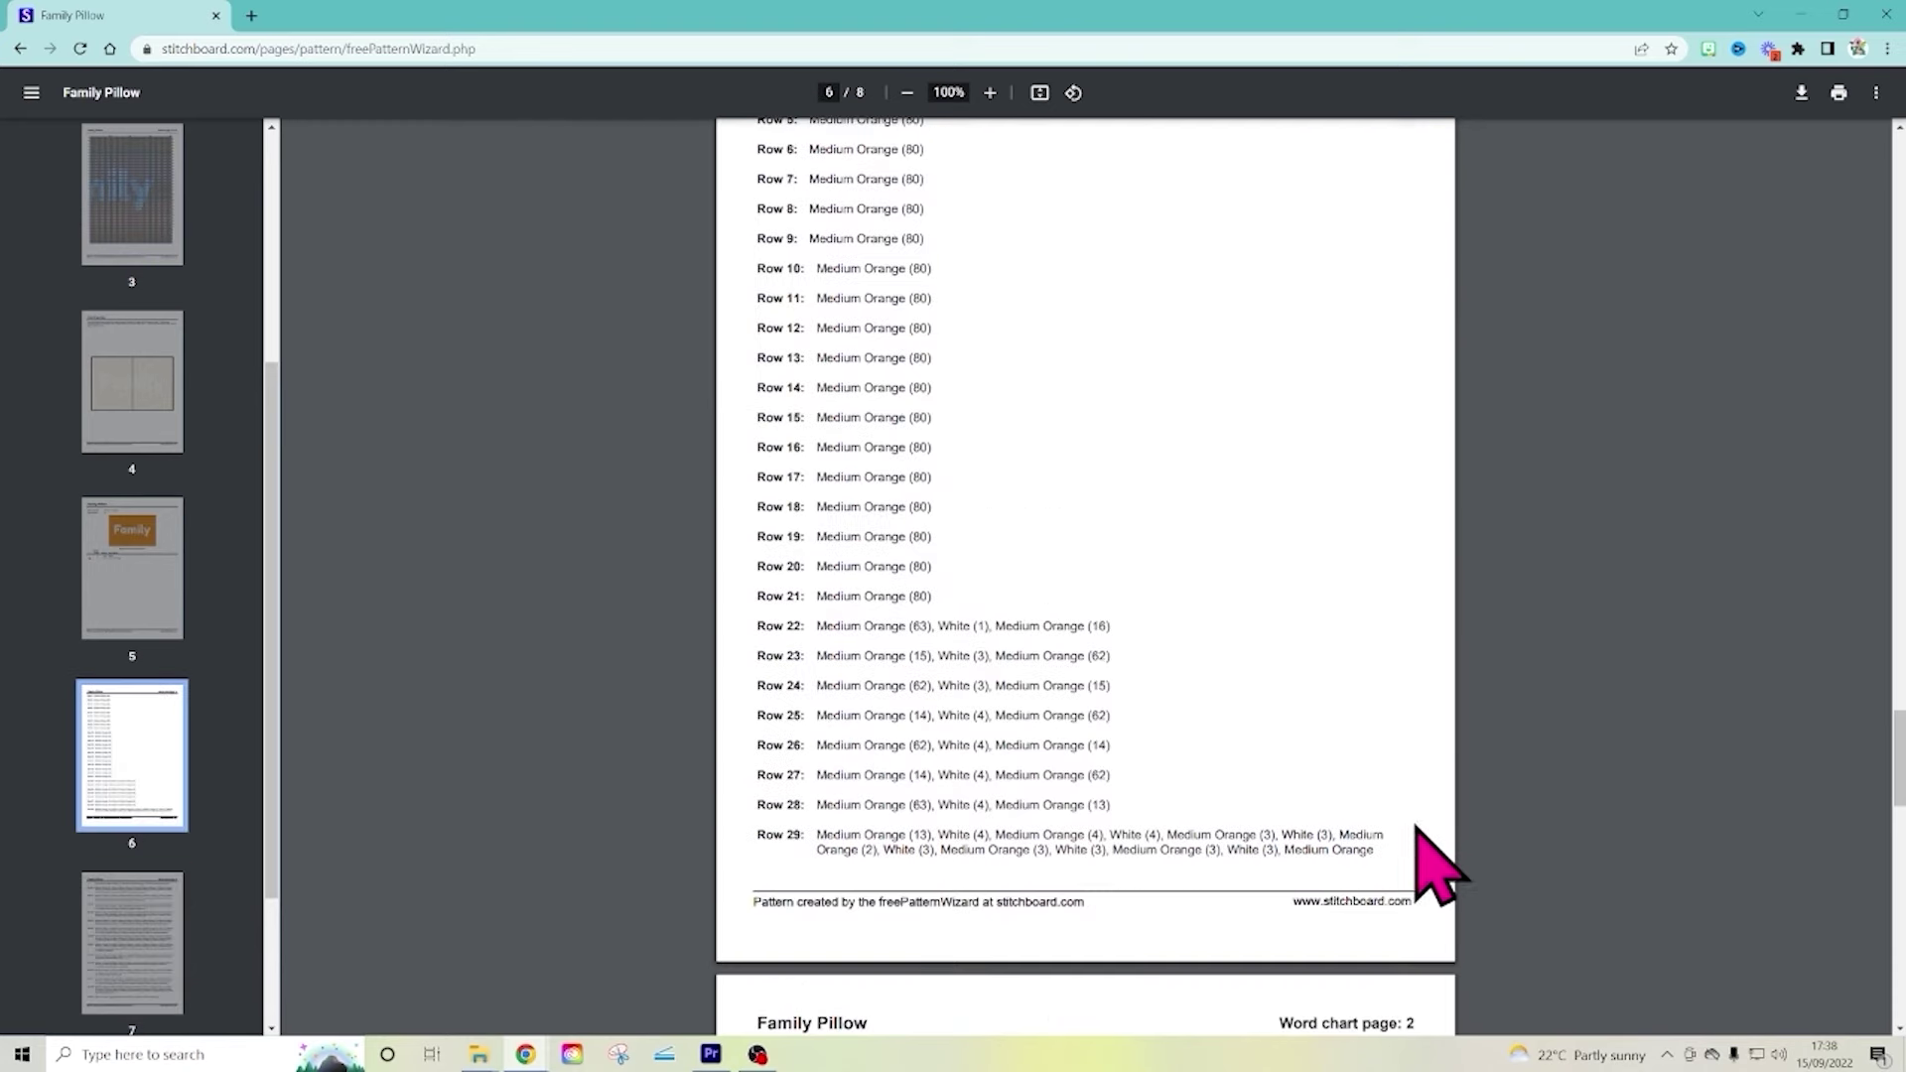
{"action": "scroll", "coordinate": [1431, 851], "scroll_direction": "up", "scroll_amount": 7}
{"action": "scroll", "coordinate": [1417, 630], "scroll_direction": "up", "scroll_amount": 7}
{"action": "scroll", "coordinate": [1429, 595], "scroll_direction": "up", "scroll_amount": 7}
{"action": "scroll", "coordinate": [1422, 596], "scroll_direction": "up", "scroll_amount": 2}
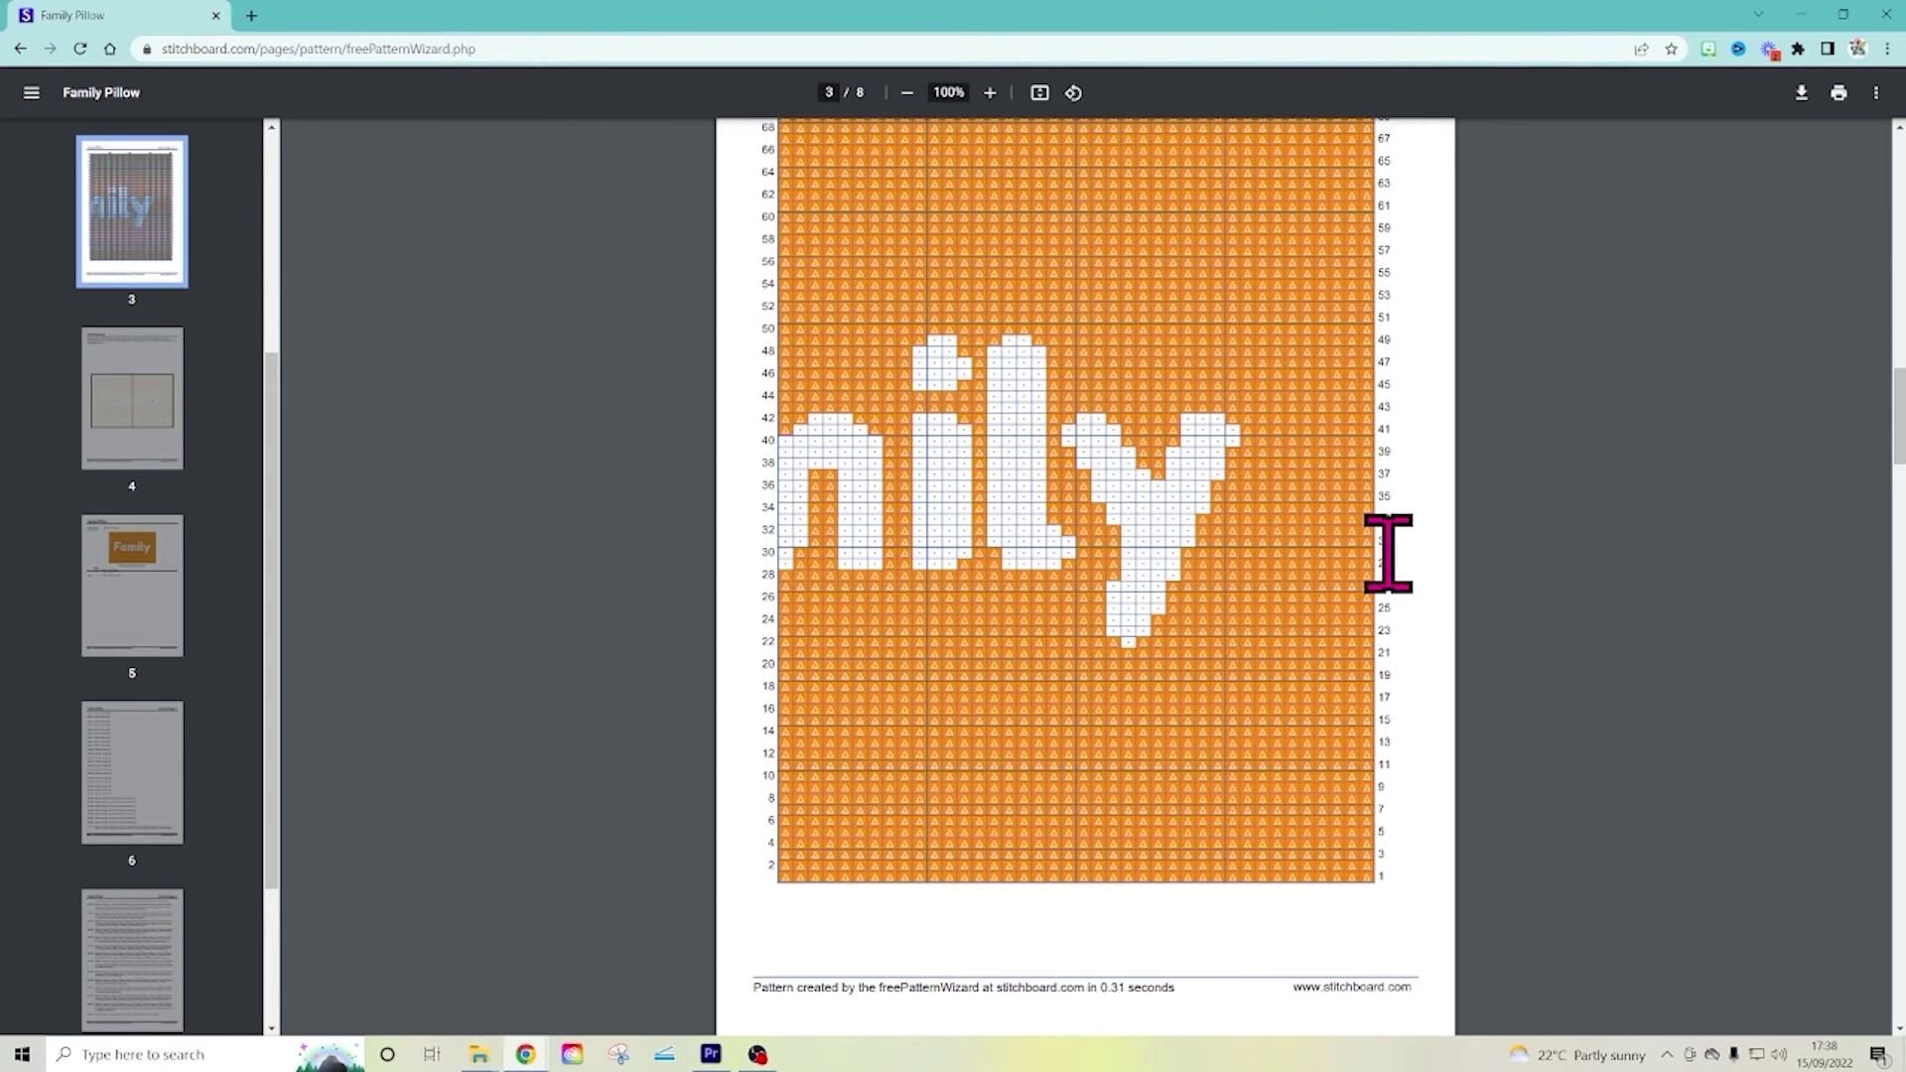
{"action": "scroll", "coordinate": [1452, 521], "scroll_direction": "down", "scroll_amount": 5}
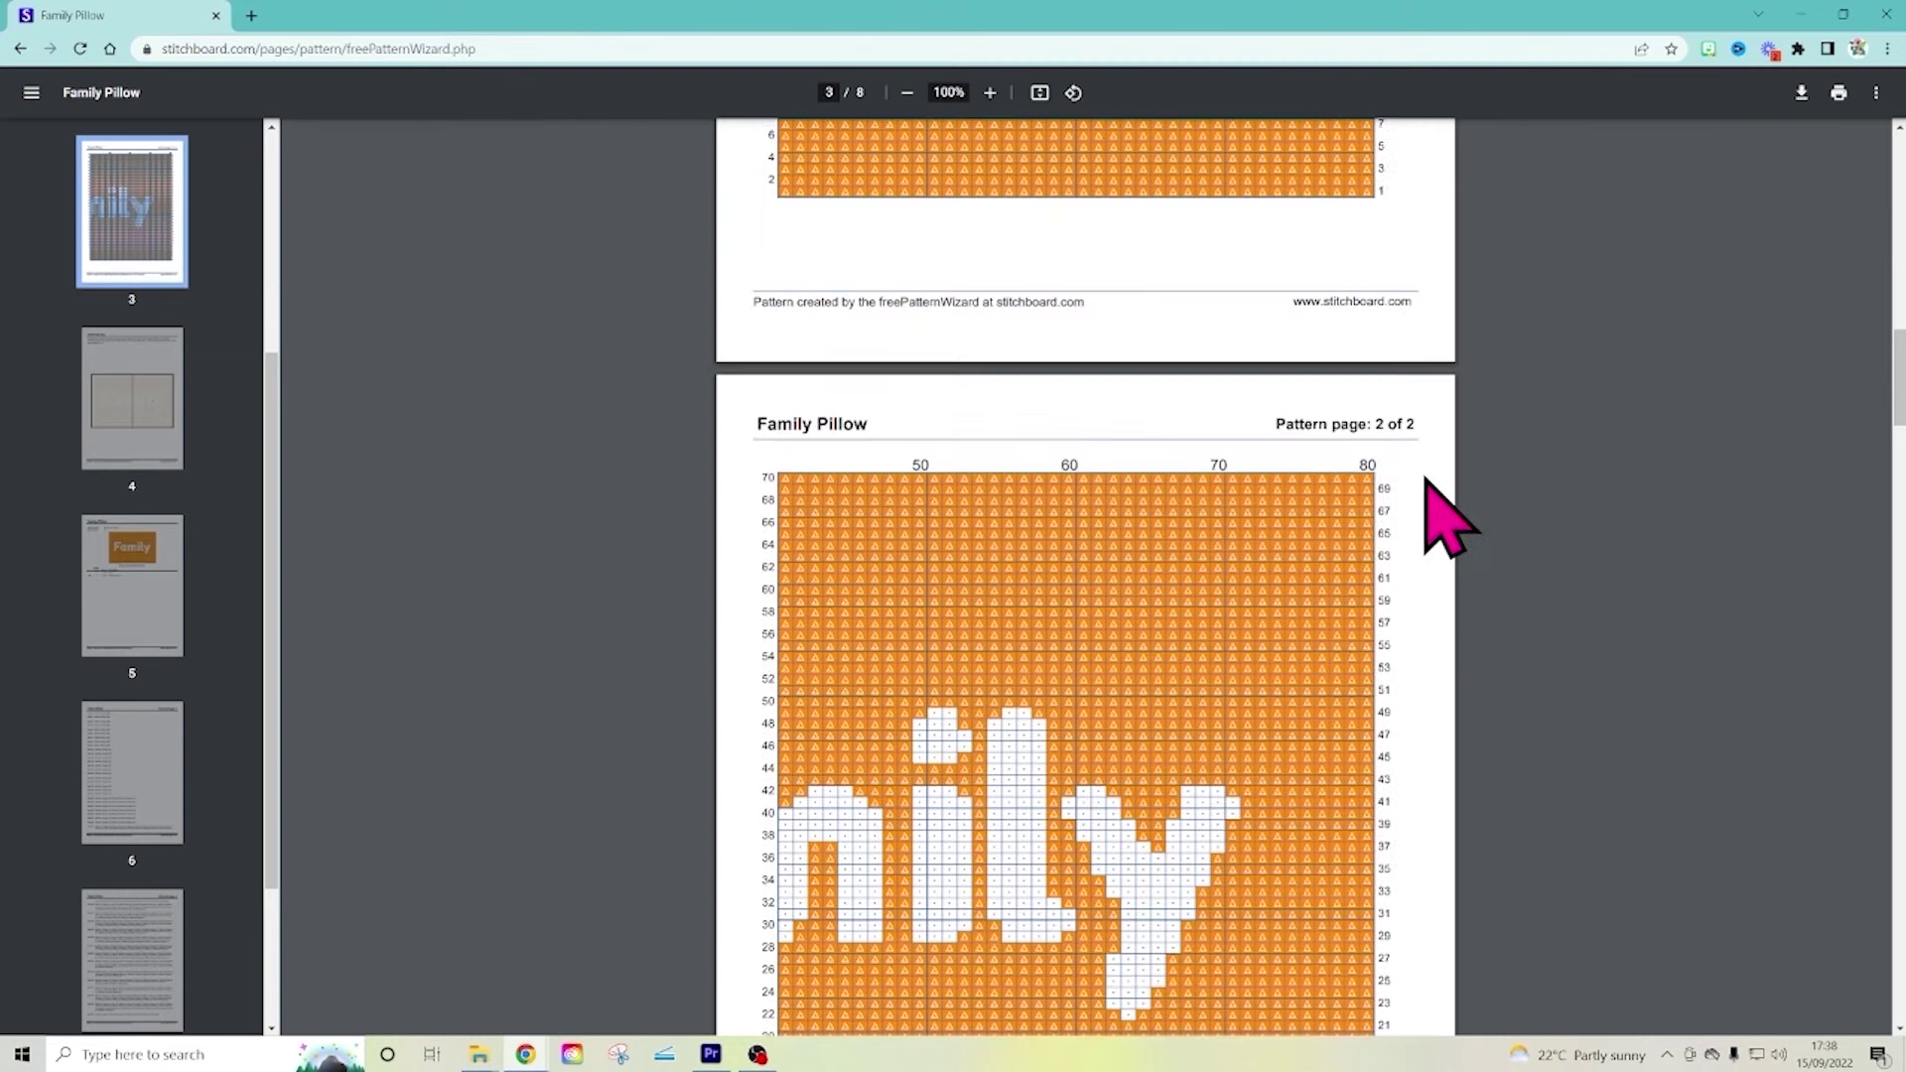